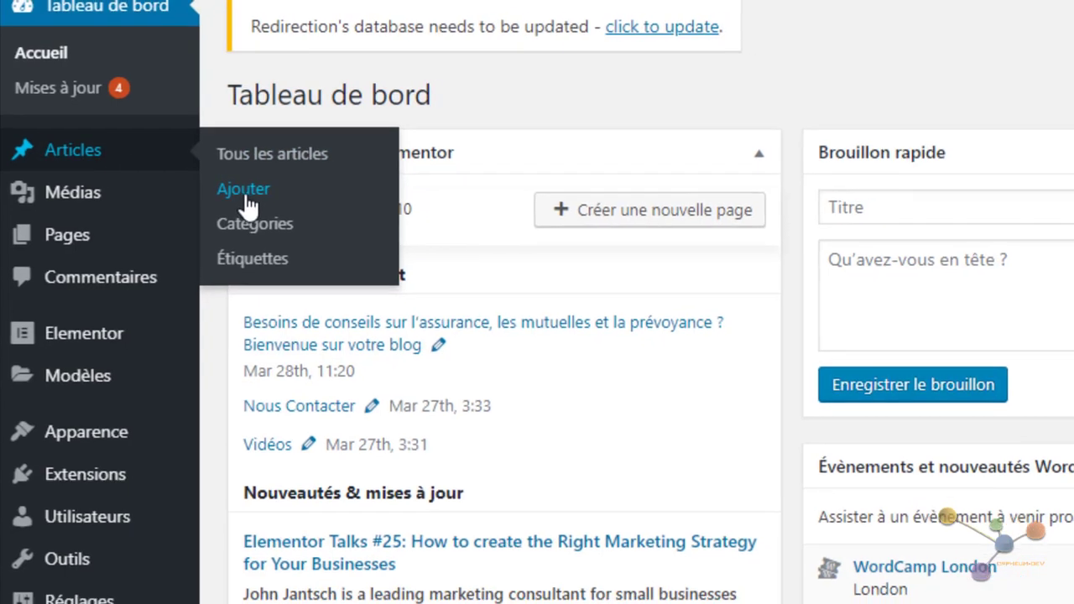
# Create a new article, check which sections its editing screen shows, and disallow trackbacks and pings for it.
pyautogui.click(250, 200)
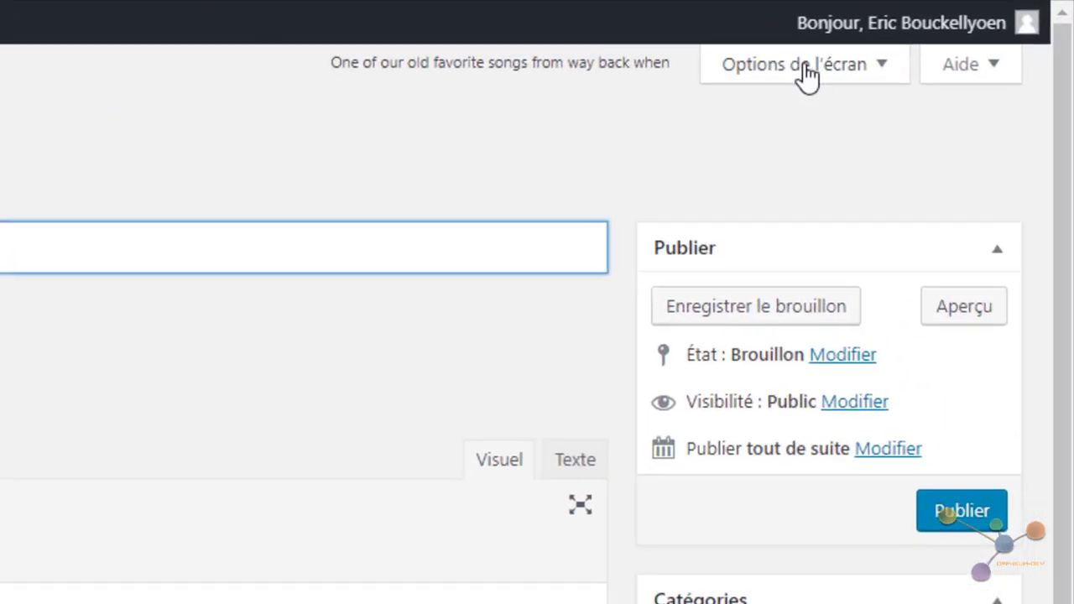
pyautogui.click(780, 77)
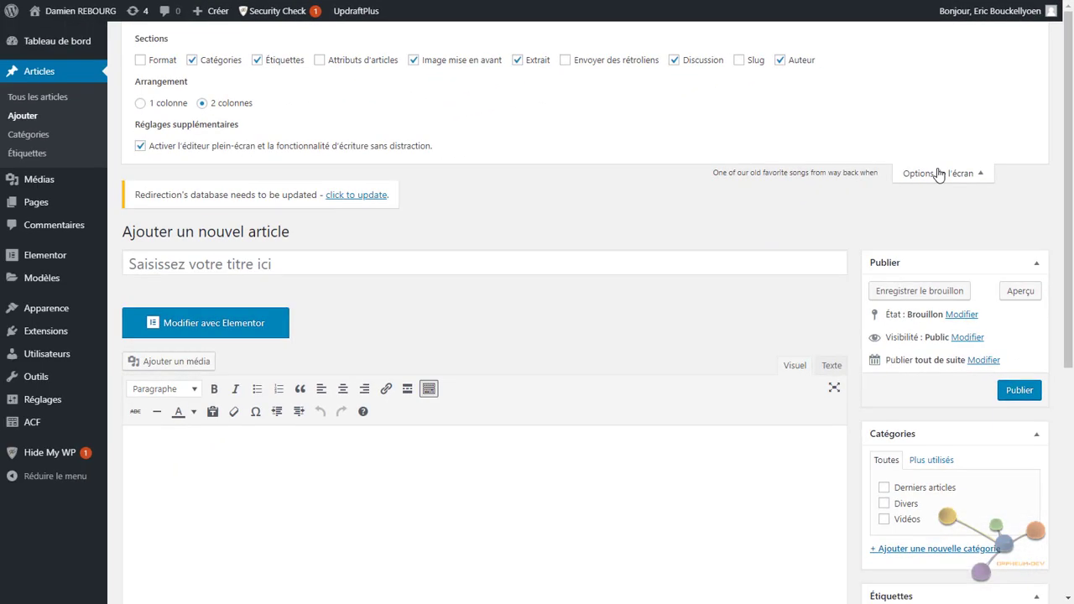
pyautogui.click(923, 199)
pyautogui.scroll(-3, 514, 229)
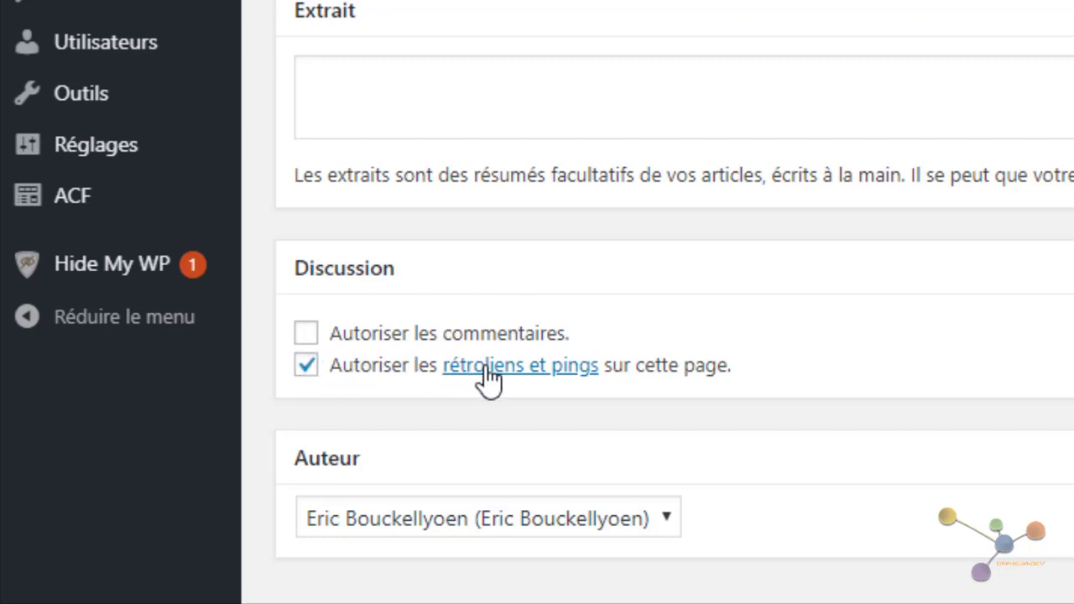
pyautogui.click(307, 375)
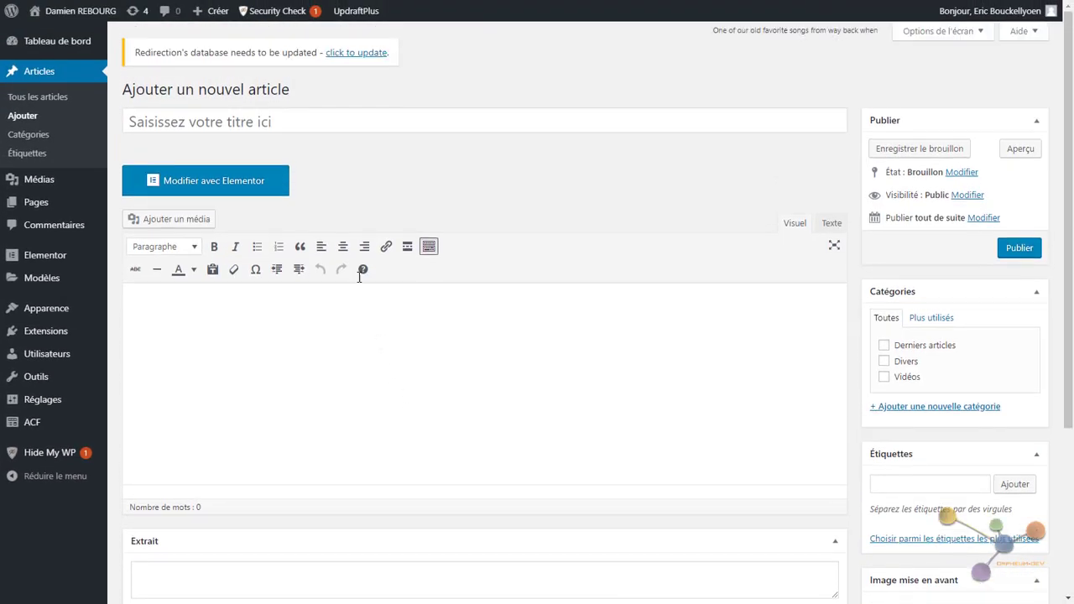
# Title the article "Fermeture de la clinique de Le Blanc - Les élus se mobilisent".
pyautogui.click(349, 120)
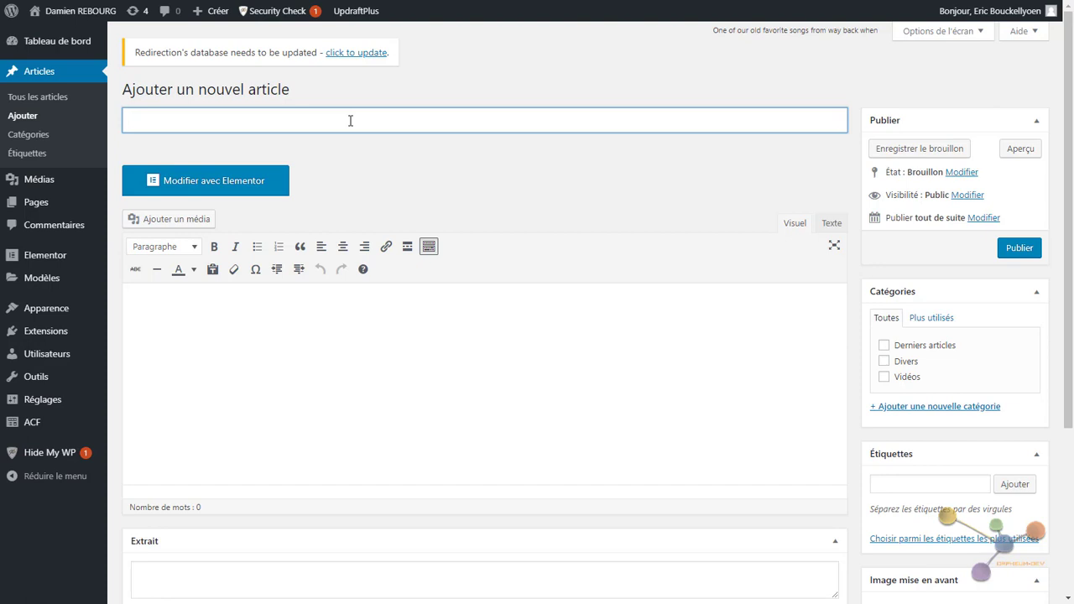
pyautogui.write('Fermeture de')
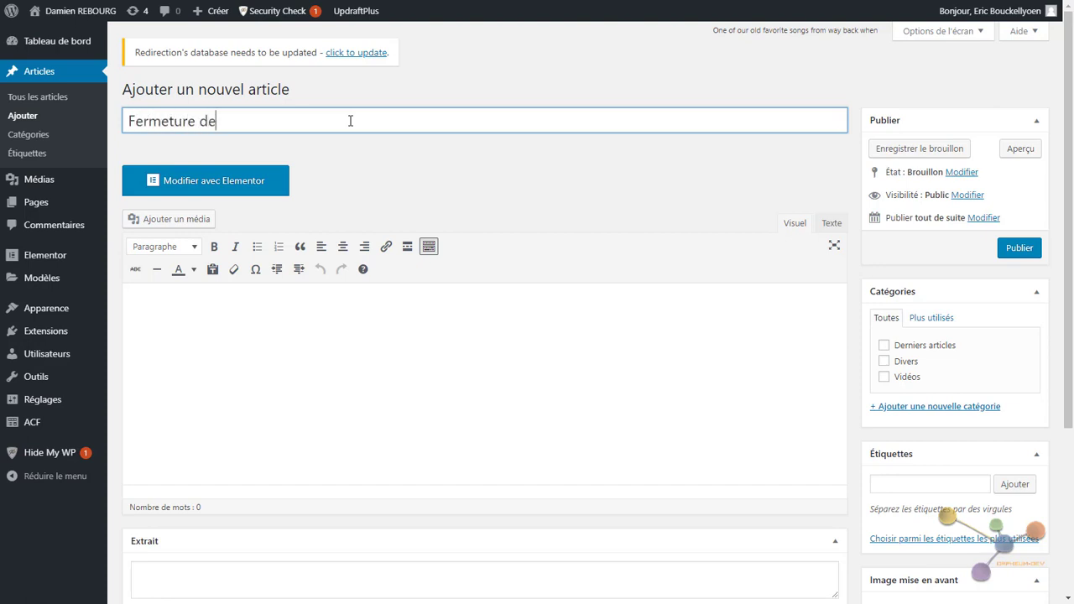
pyautogui.write(' la clinique de')
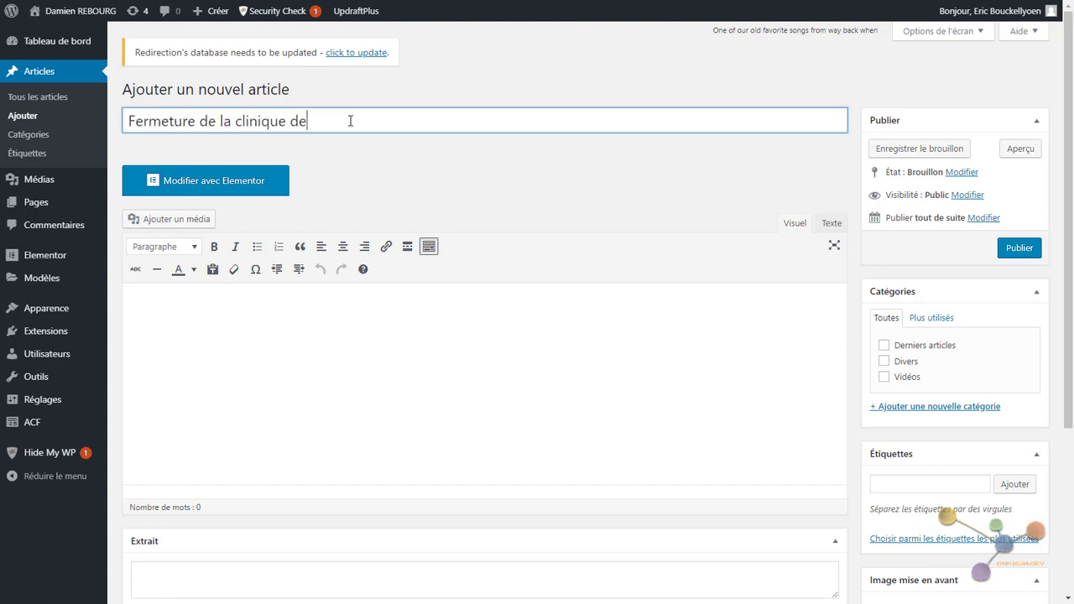
pyautogui.write(' Le Blanc')
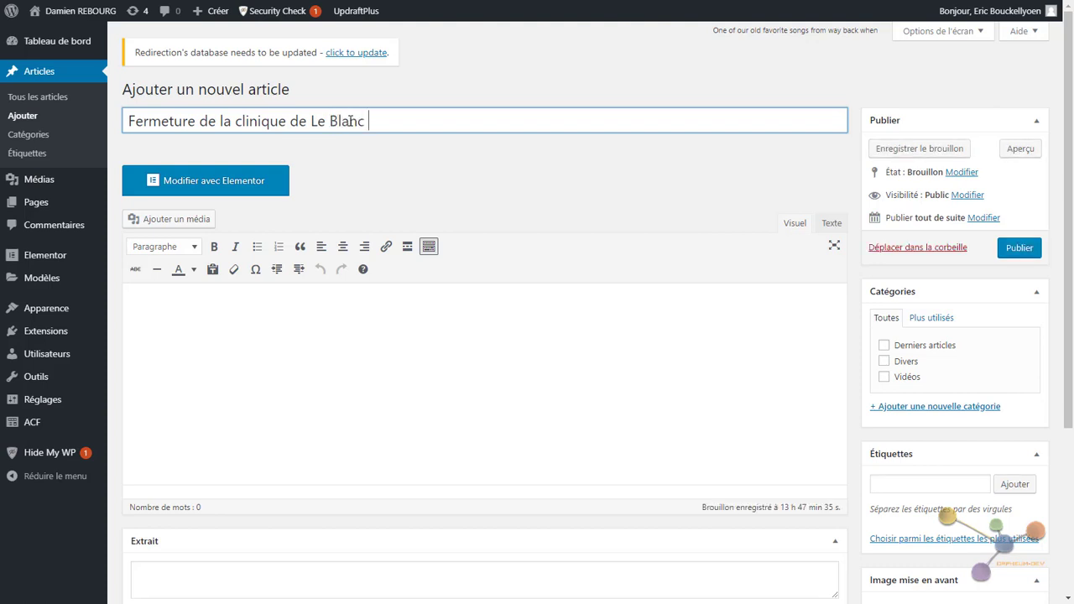
pyautogui.write(' Les élus se mobil')
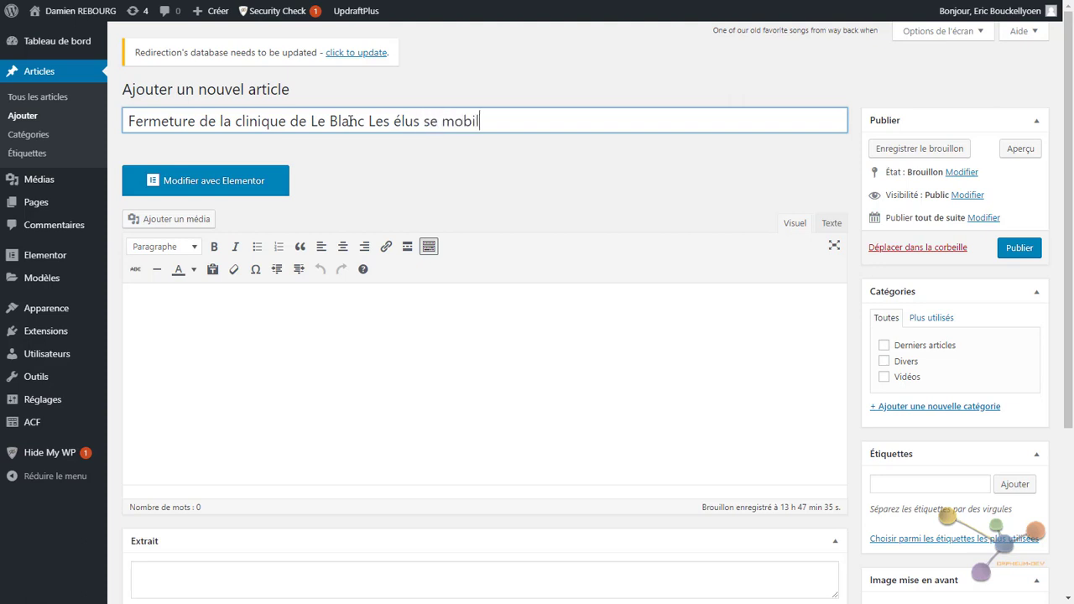
pyautogui.write('isent')
pyautogui.click(365, 120)
pyautogui.write('-')
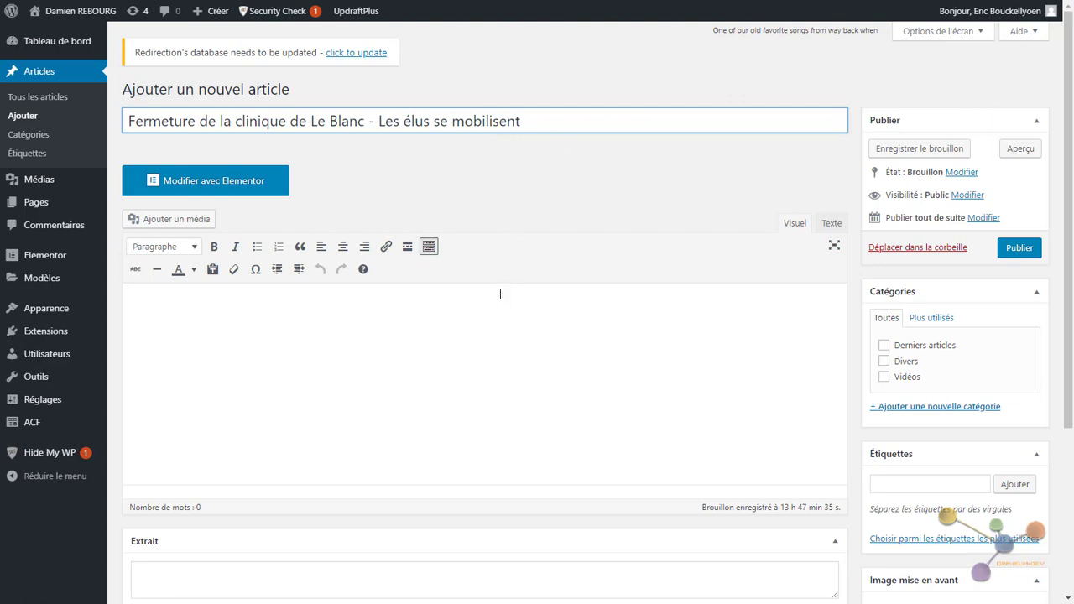
# Open the article for editing with Elementor and look through the available widgets.
pyautogui.click(232, 192)
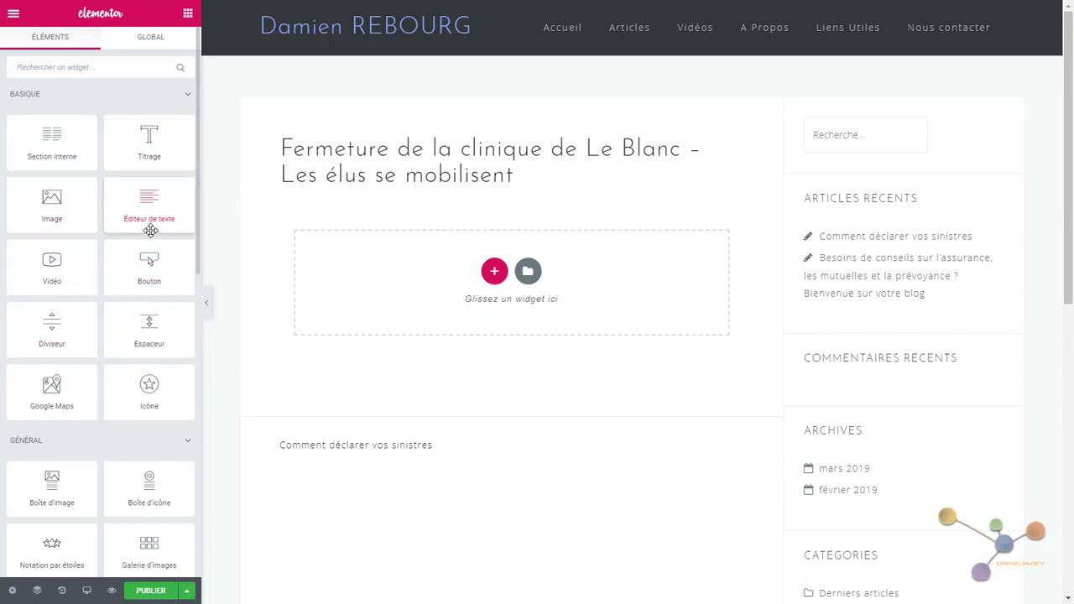
pyautogui.scroll(-4, 151, 227)
pyautogui.scroll(-4, 151, 231)
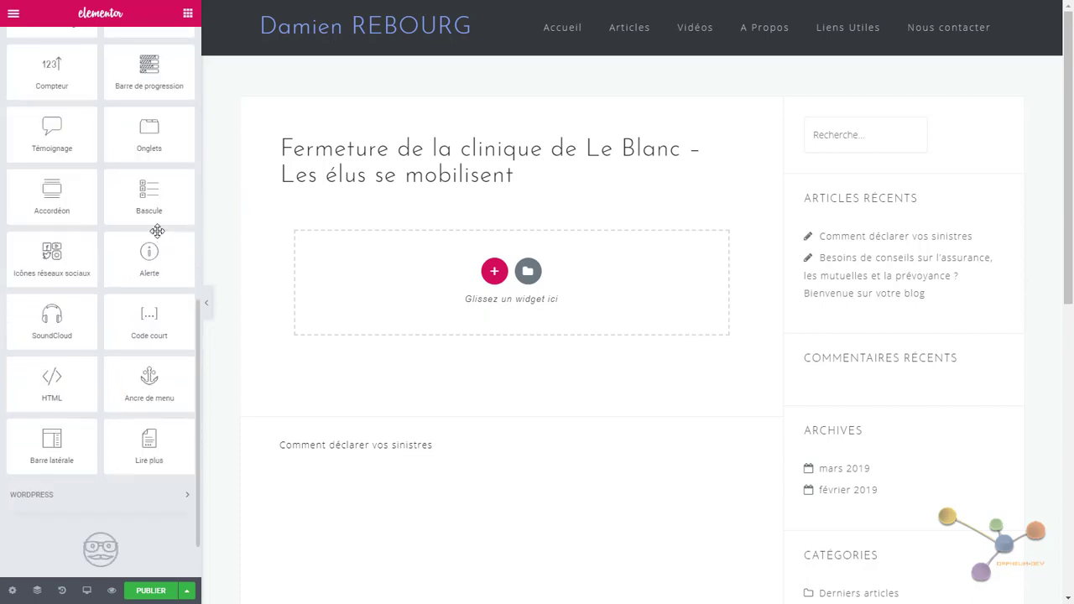
pyautogui.scroll(8, 158, 235)
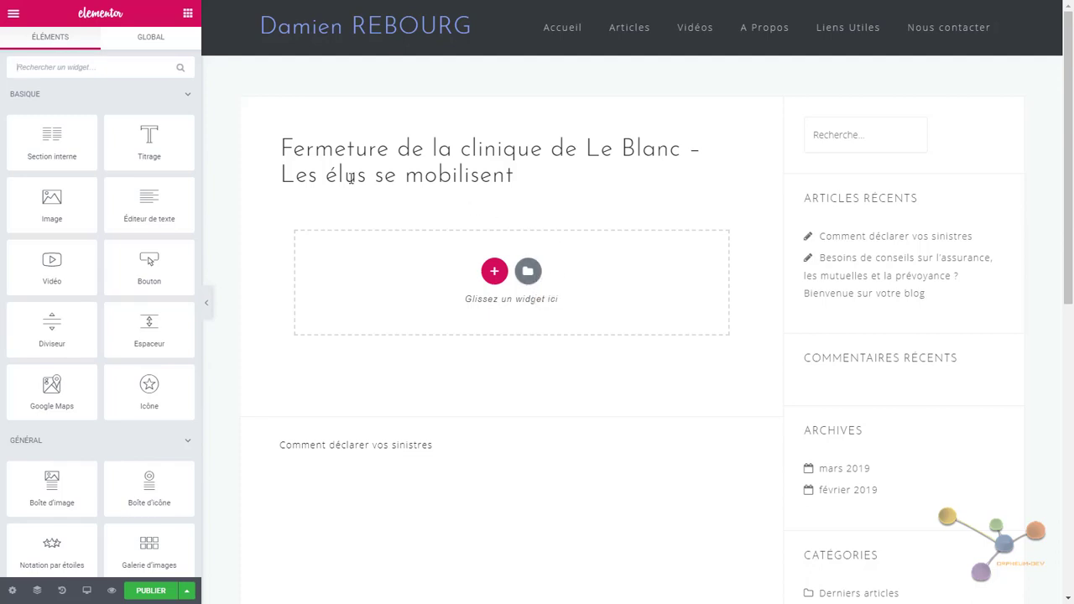
# Insert the saved template "bloc vidéo" from the template library into the article, importing its document settings too.
pyautogui.click(527, 273)
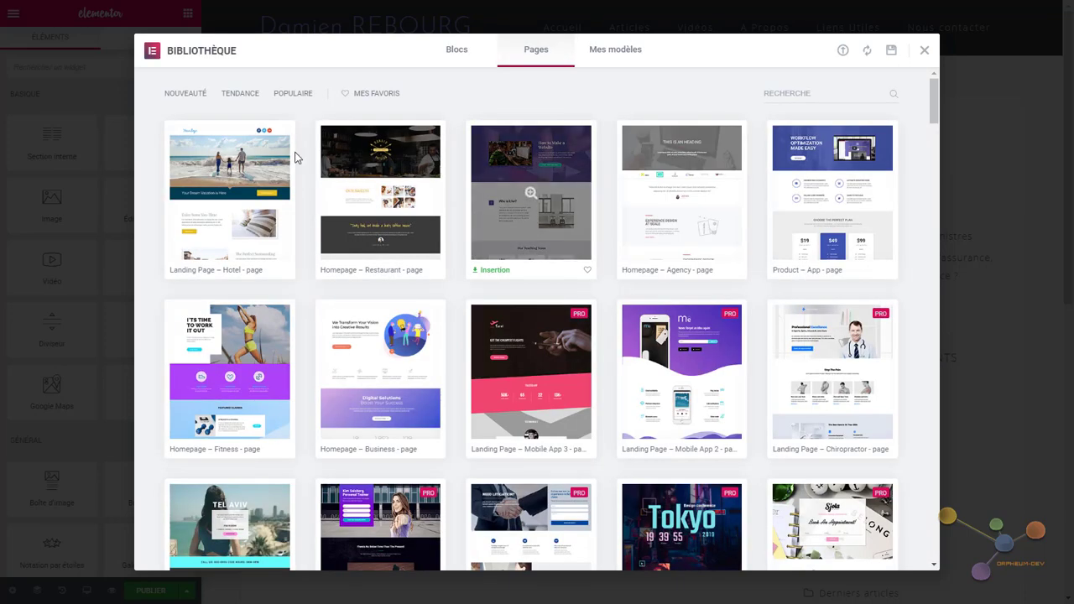
pyautogui.moveTo(225, 132)
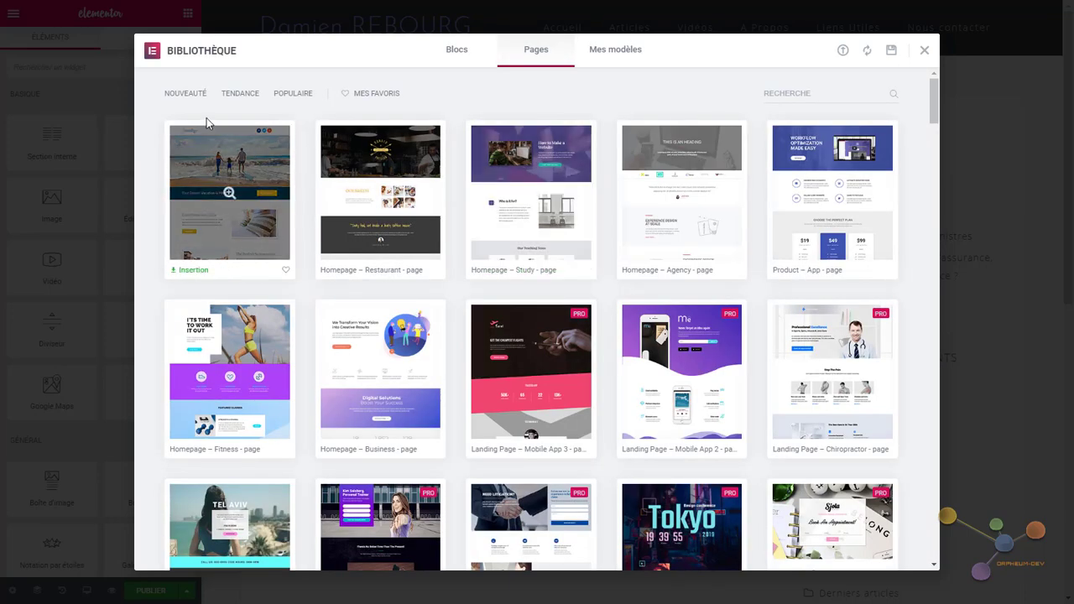
pyautogui.moveTo(348, 155)
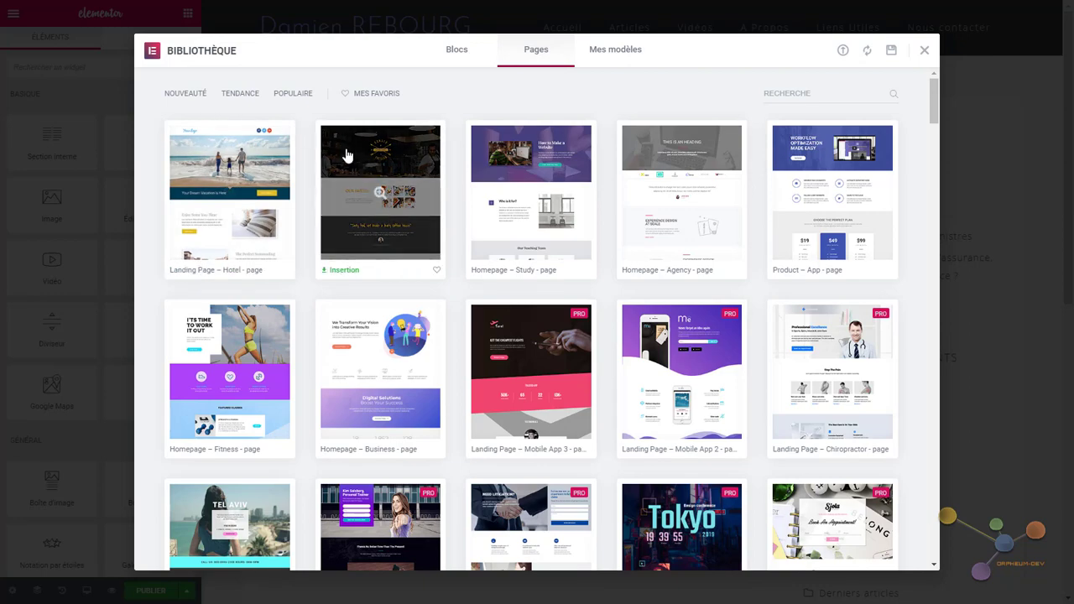
pyautogui.scroll(-10, 534, 210)
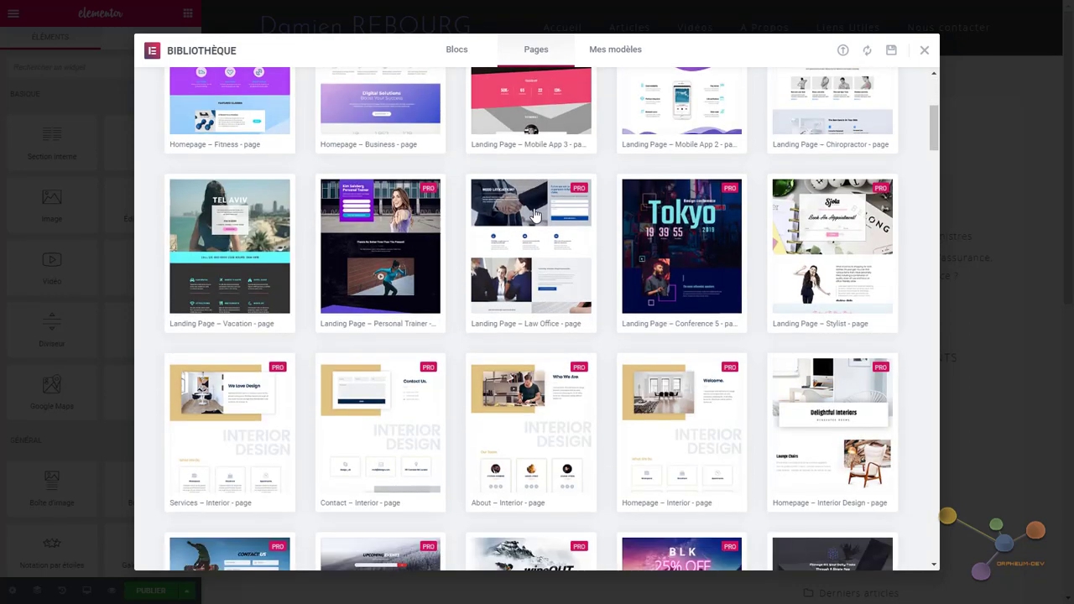
pyautogui.scroll(10, 534, 214)
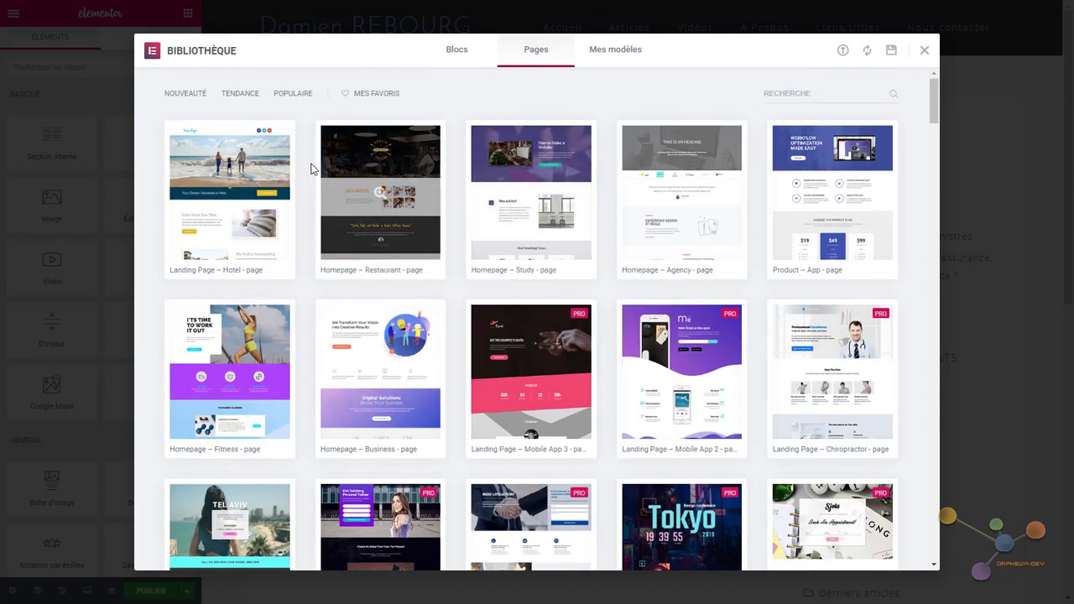
pyautogui.click(619, 56)
pyautogui.moveTo(381, 170)
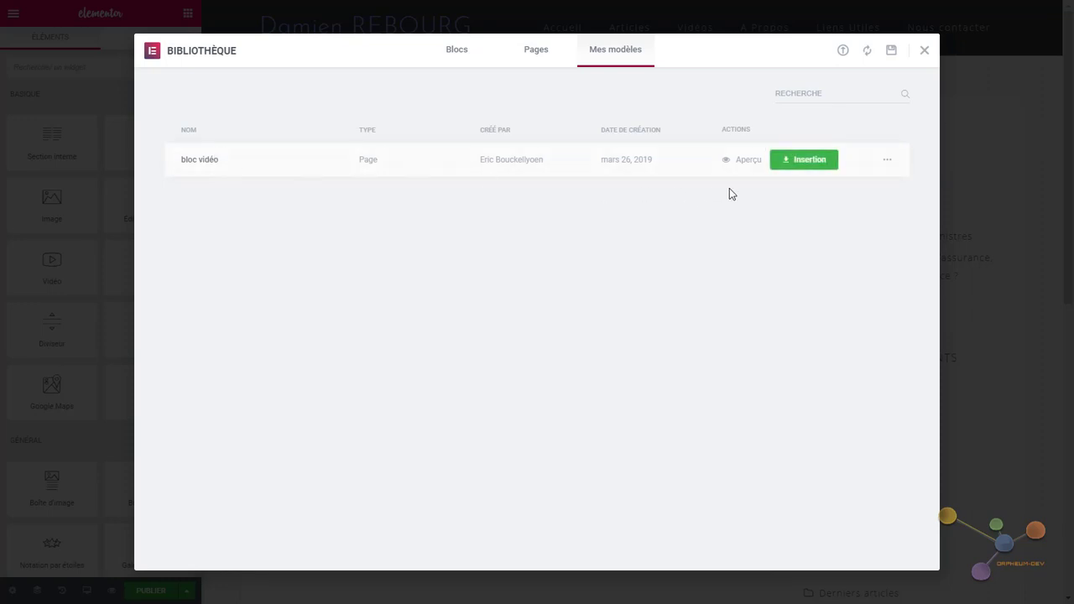
pyautogui.click(813, 166)
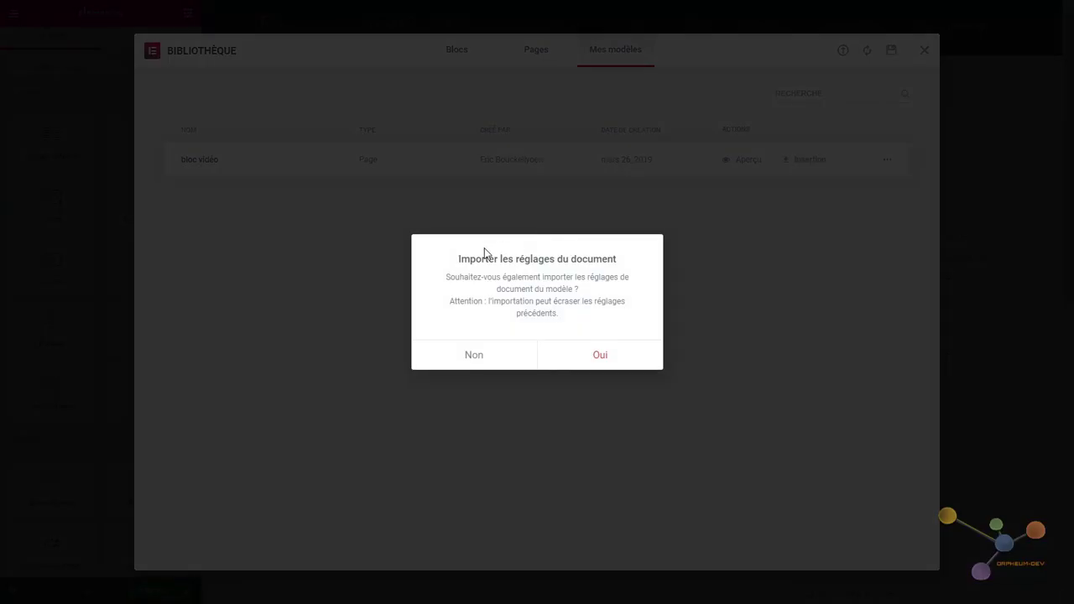
pyautogui.click(599, 357)
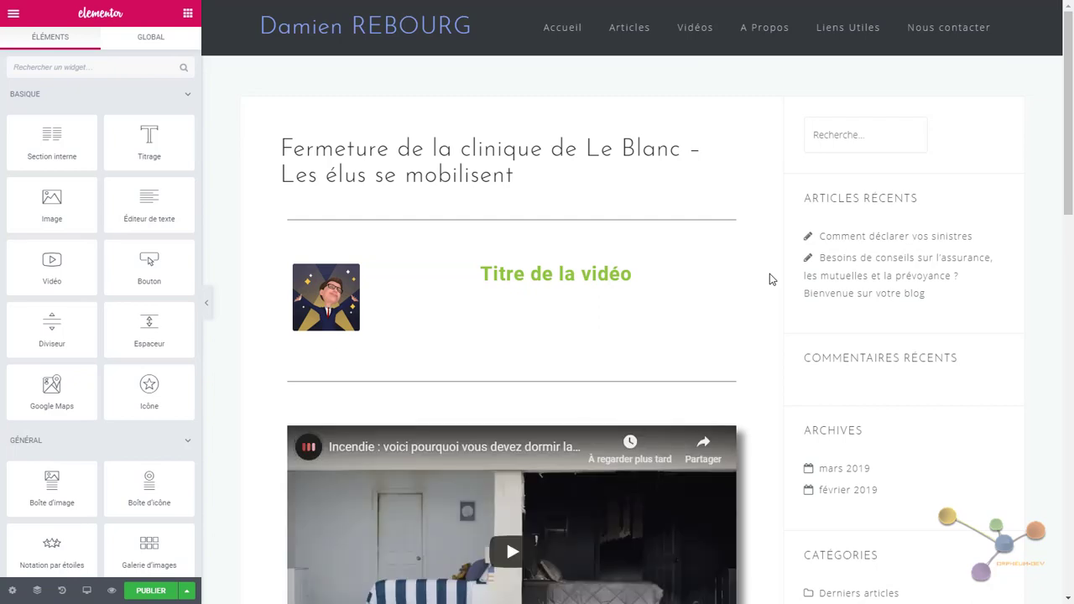
# Replace the text of the green heading "Titre de la vidéo" with "Ma nouvelle vidéo".
pyautogui.scroll(-4, 763, 279)
pyautogui.scroll(-6, 761, 283)
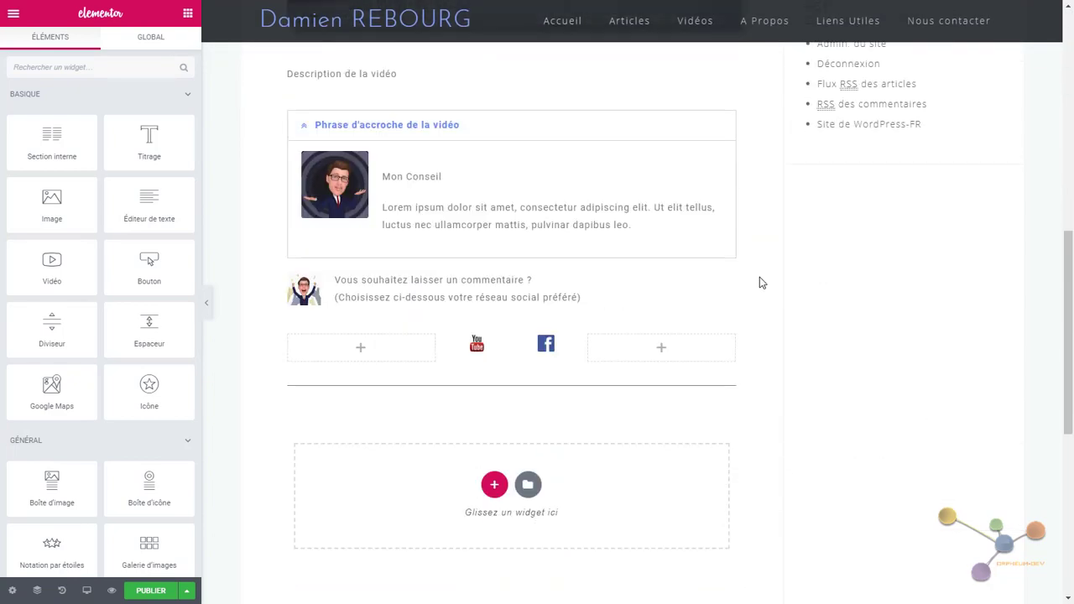
pyautogui.scroll(5, 762, 283)
pyautogui.scroll(6, 759, 276)
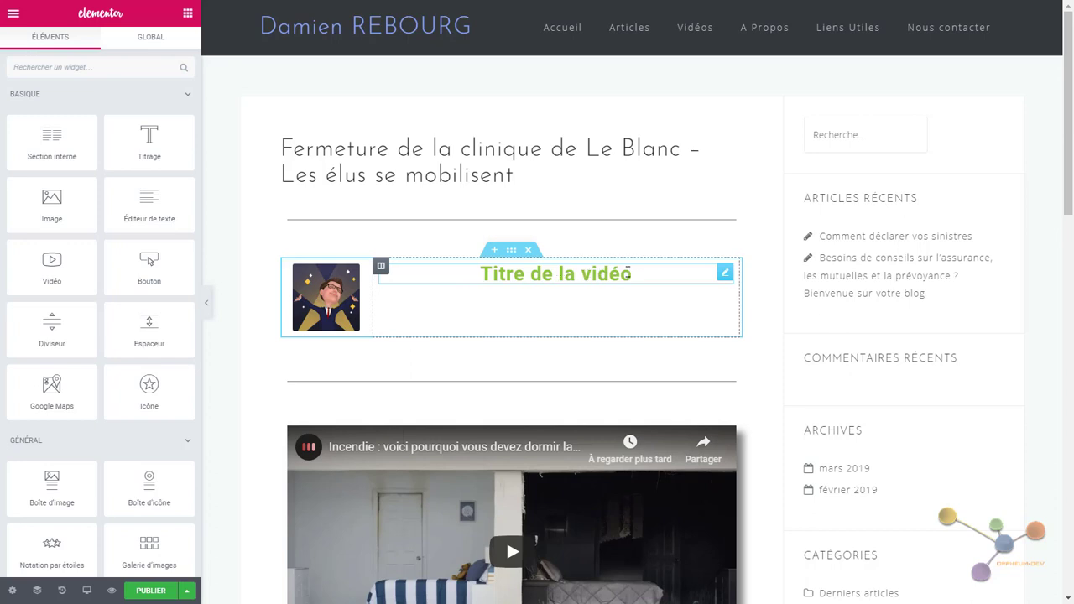
pyautogui.click(724, 278)
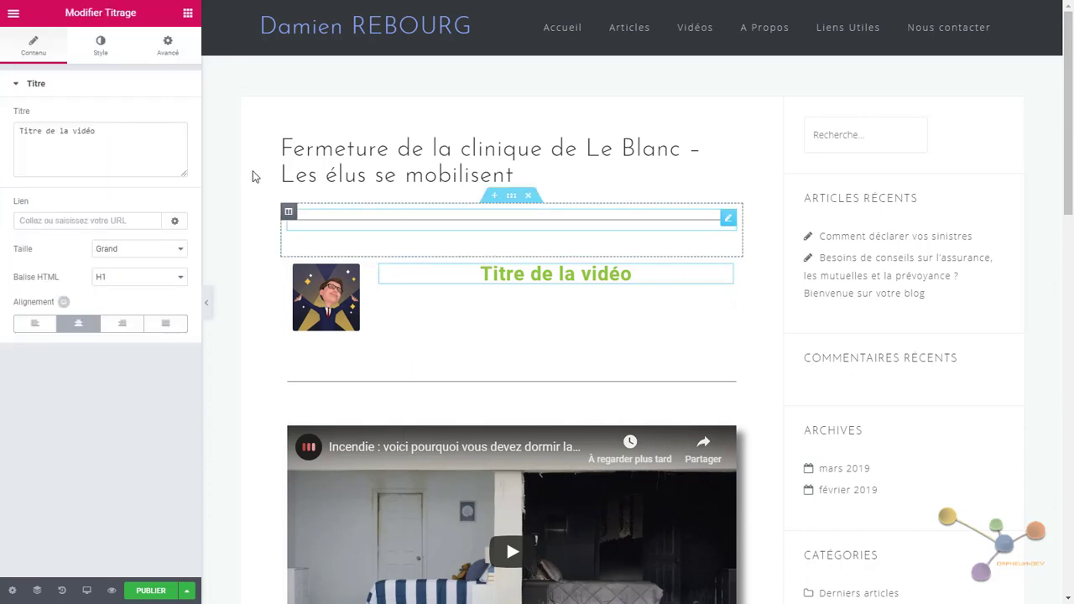
pyautogui.click(96, 131)
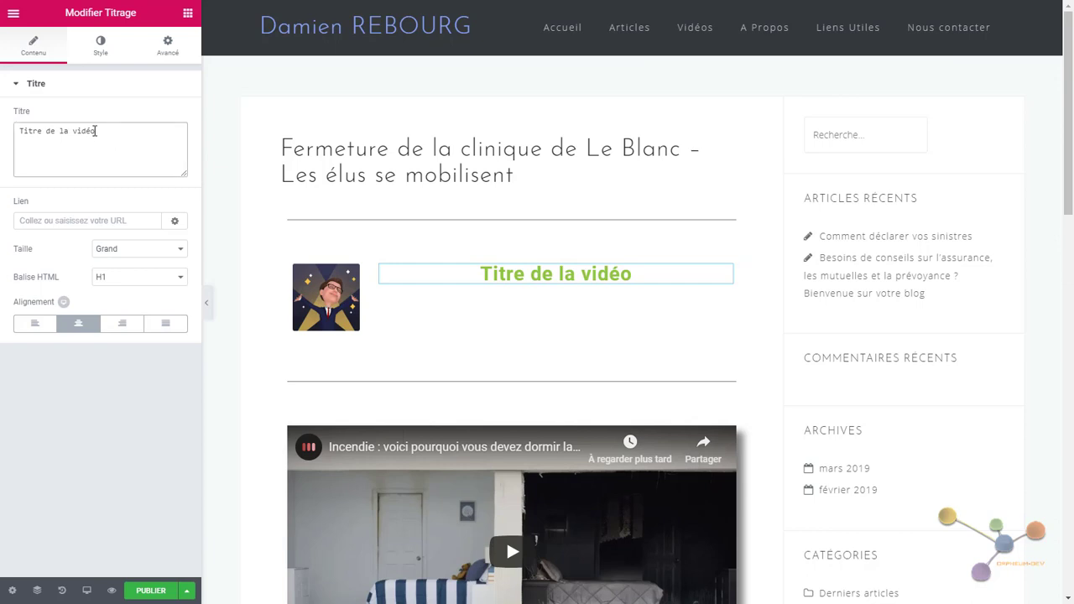
pyautogui.moveTo(96, 131); pyautogui.dragTo(16, 133)
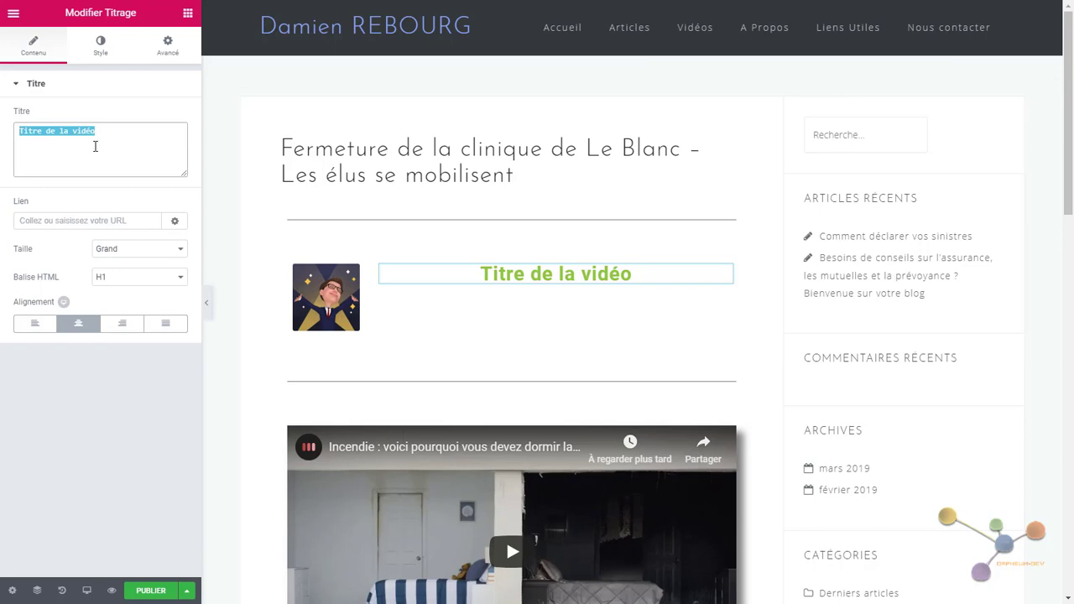
pyautogui.write('Ma n')
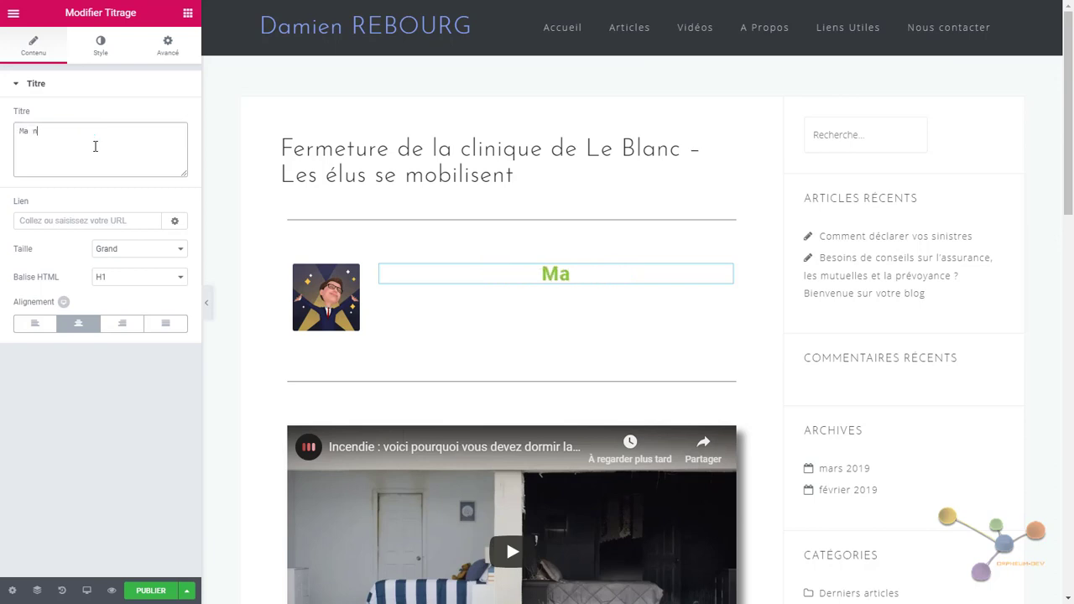
pyautogui.write('ouvelle vidéo')
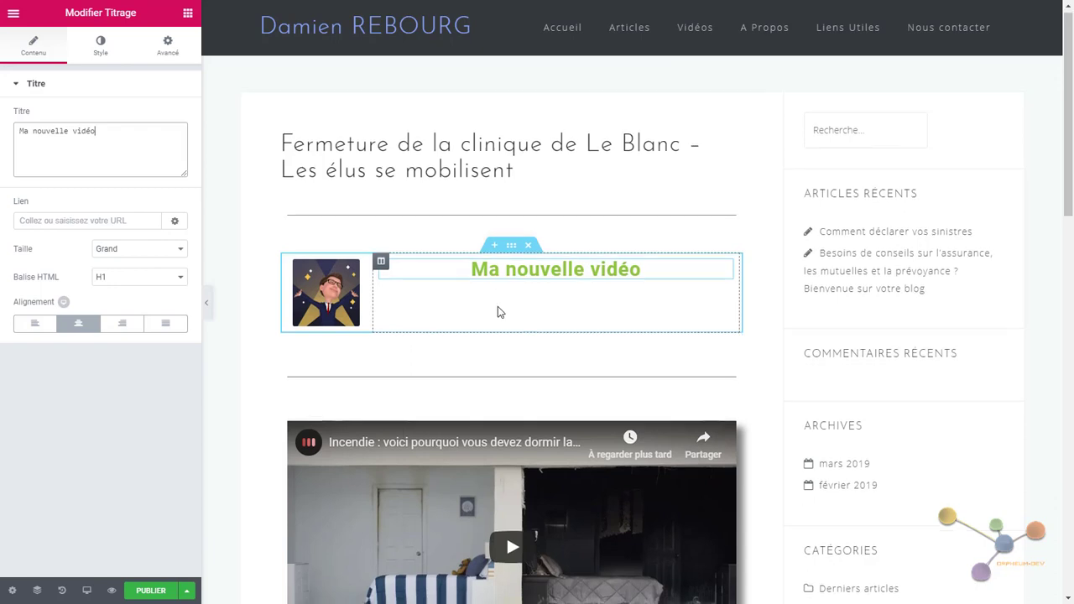
# Open the settings of the video widget below the heading, at its YouTube link.
pyautogui.scroll(-1, 498, 306)
pyautogui.scroll(-1, 498, 313)
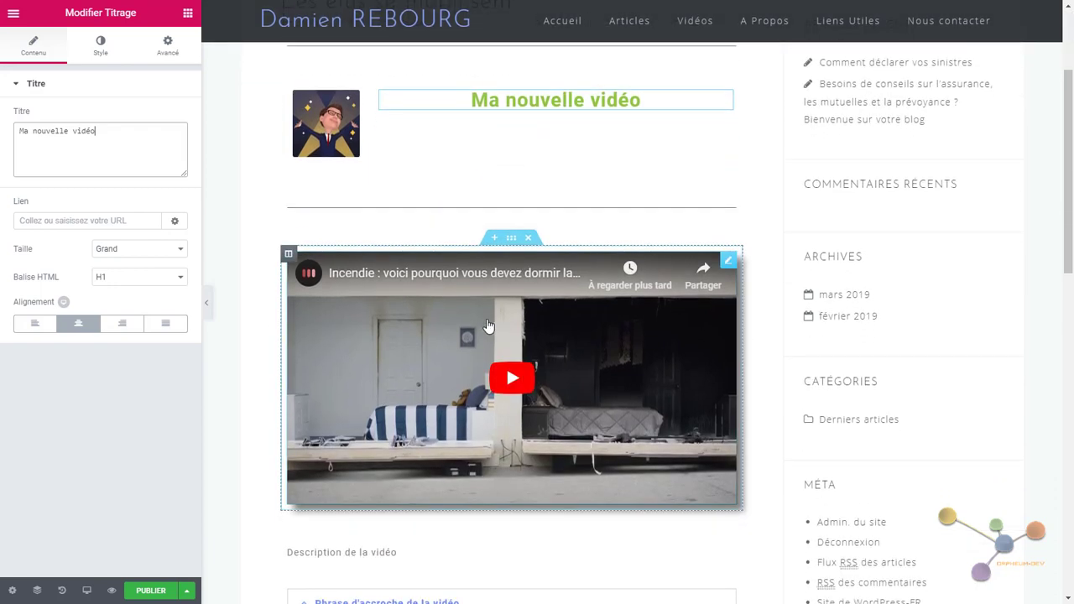
pyautogui.click(726, 261)
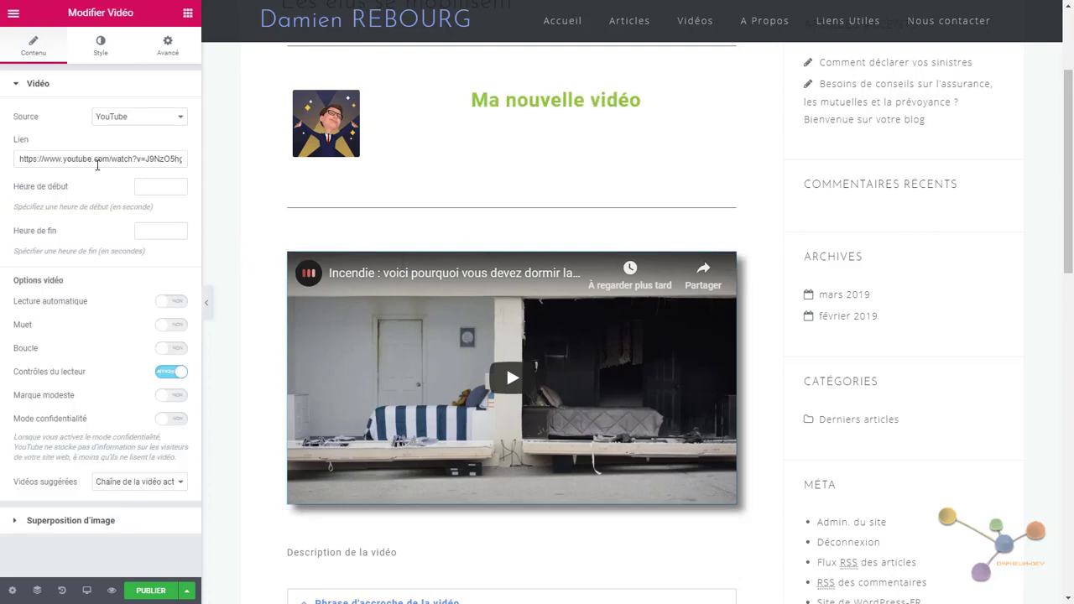
pyautogui.click(88, 160)
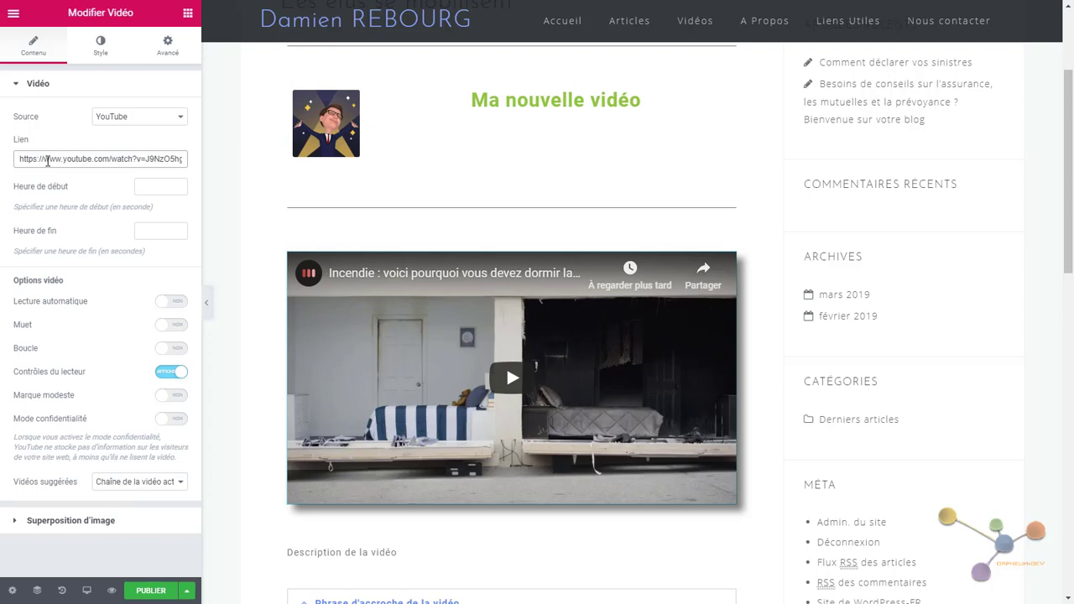
# Switch to YouTube and copy the share link of the video "VIDEO. Maternité du Blanc : soixante-dix élus démissionnent".
pyautogui.hotkey('alt', 'Tab')
pyautogui.hotkey('alt', 'Tab')
pyautogui.hotkey('alt', 'Tab')
pyautogui.hotkey('alt', 'Tab')
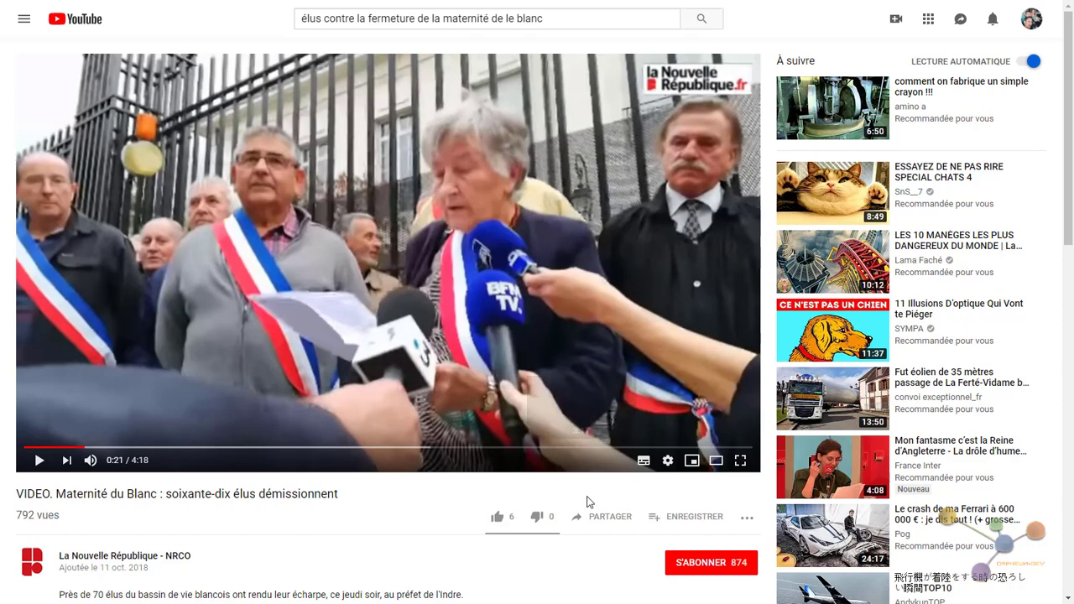
pyautogui.scroll(-1, 605, 522)
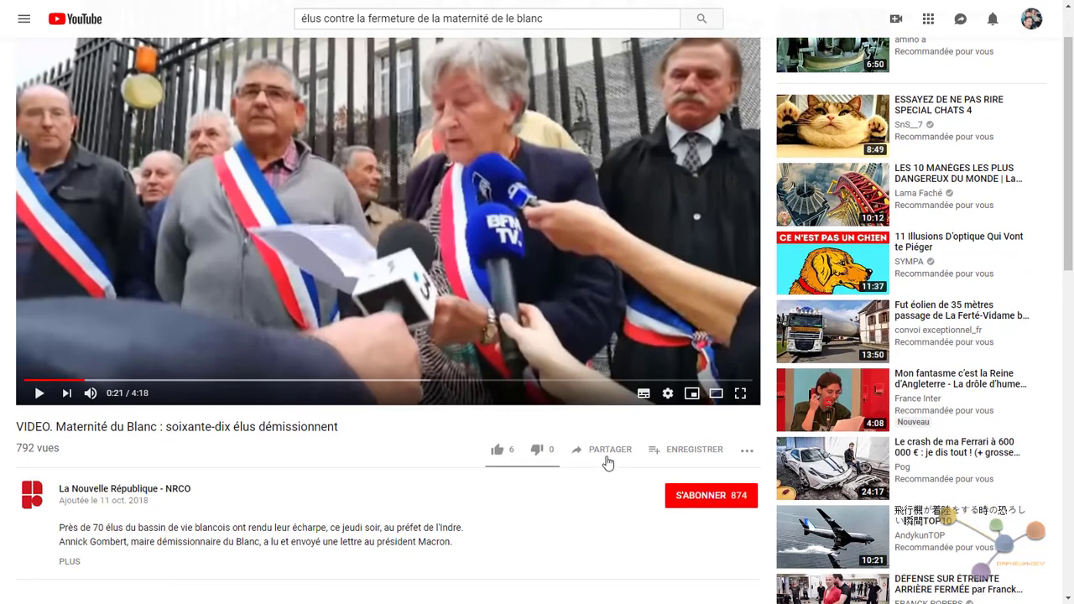
pyautogui.click(608, 459)
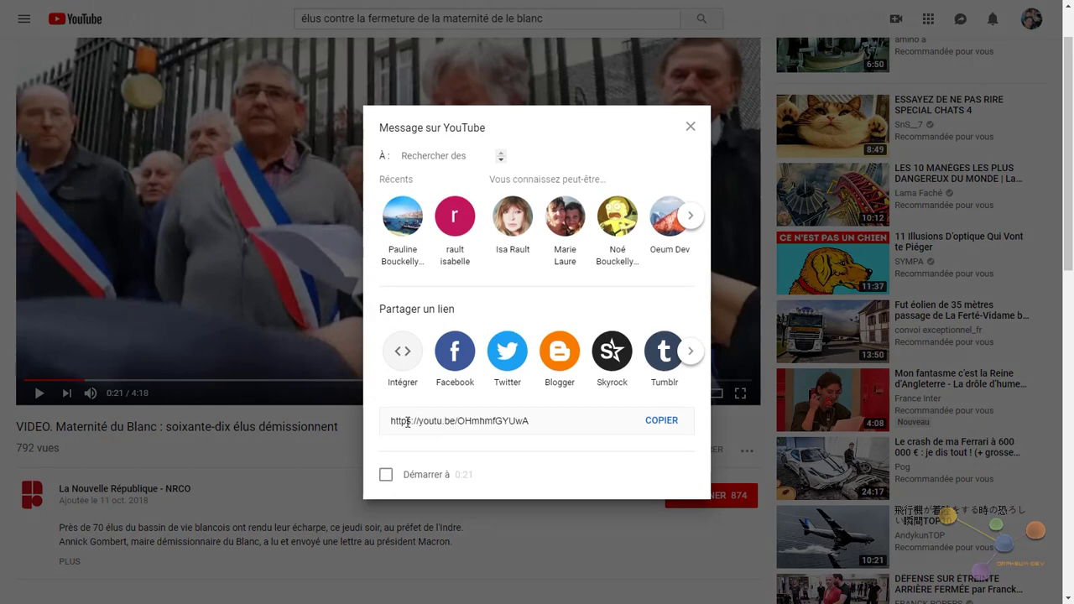
pyautogui.moveTo(405, 421); pyautogui.dragTo(618, 432)
pyautogui.hotkey('ctrl', 'c')
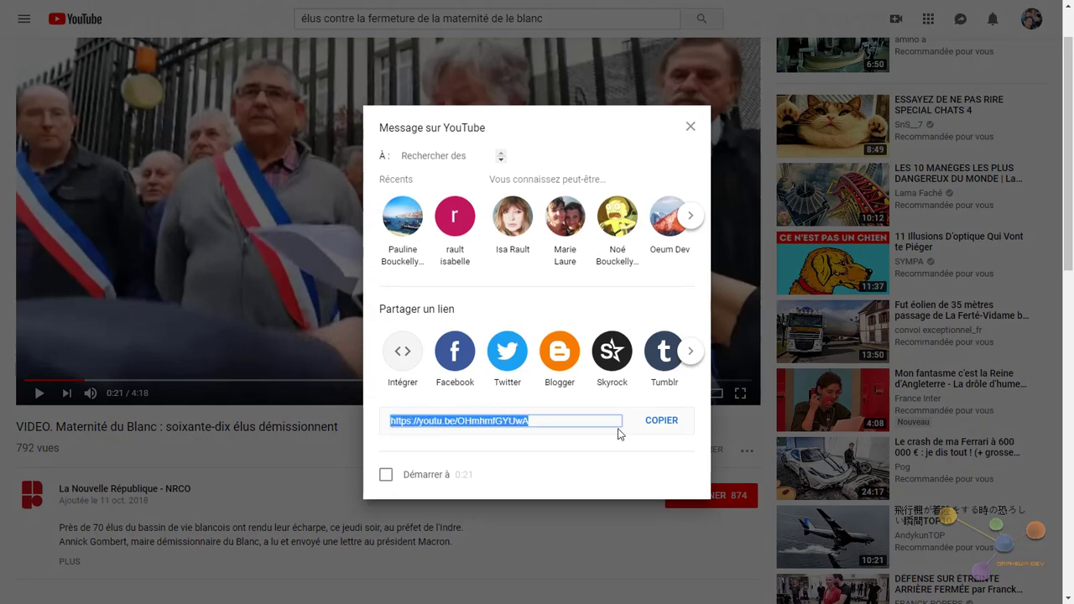
pyautogui.click(662, 424)
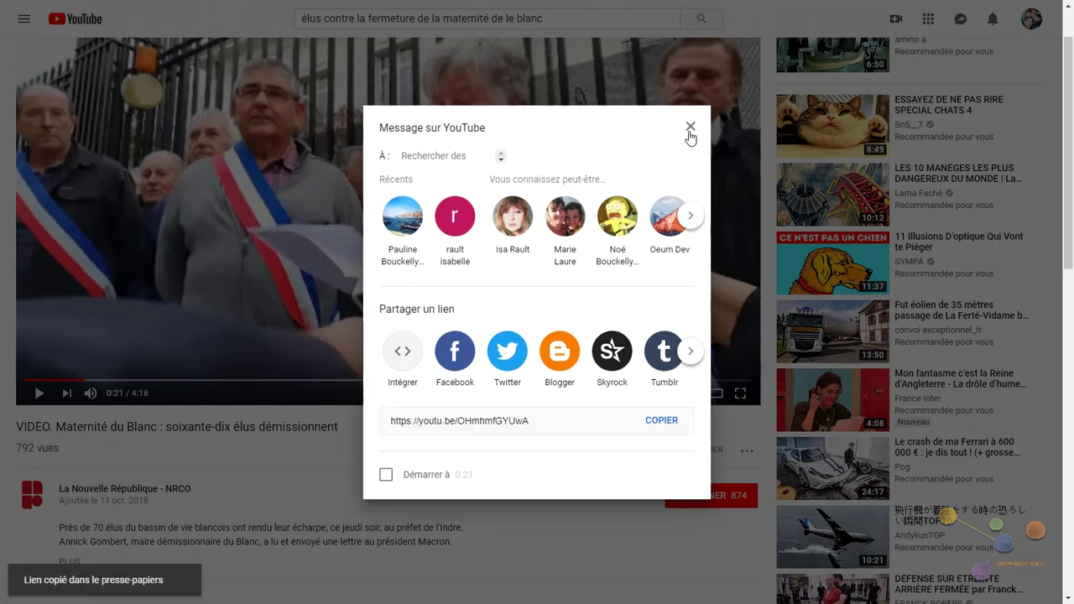
pyautogui.click(690, 128)
pyautogui.hotkey('alt', 'Tab')
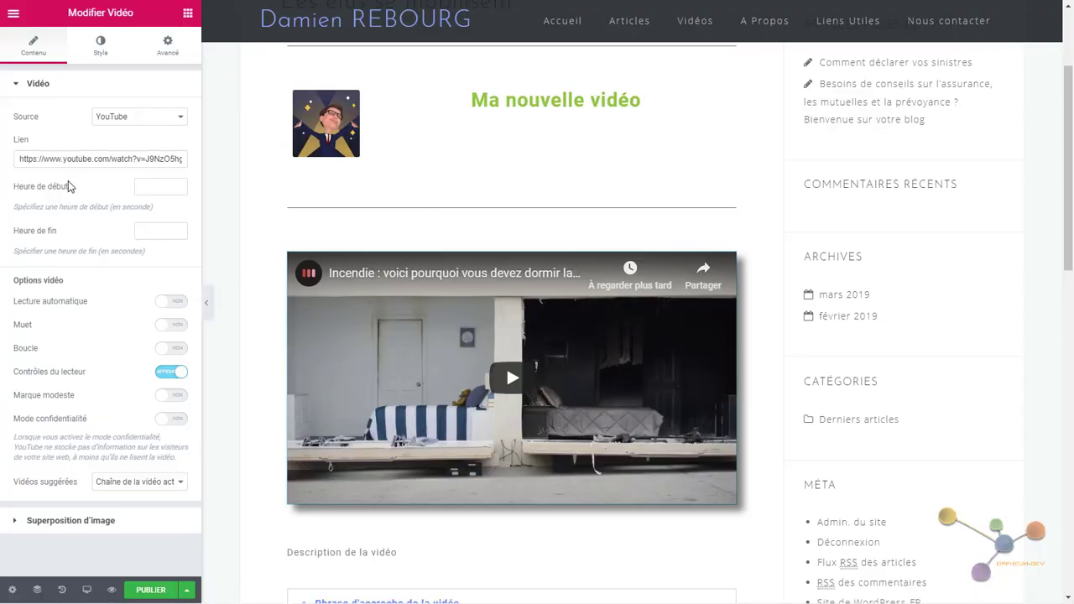
pyautogui.click(76, 162)
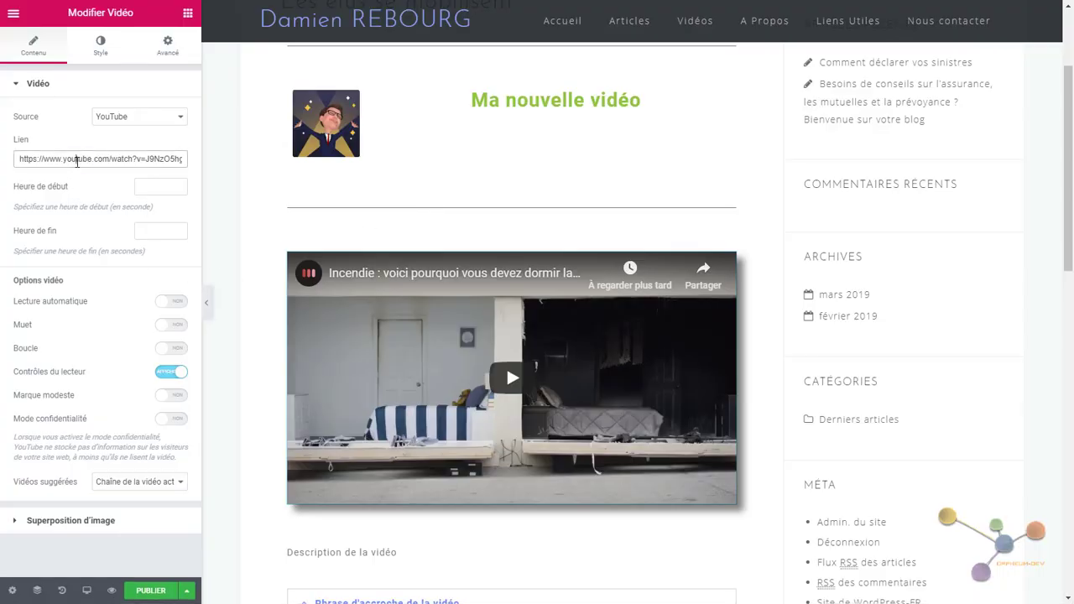
pyautogui.hotkey('ctrl', 'a')
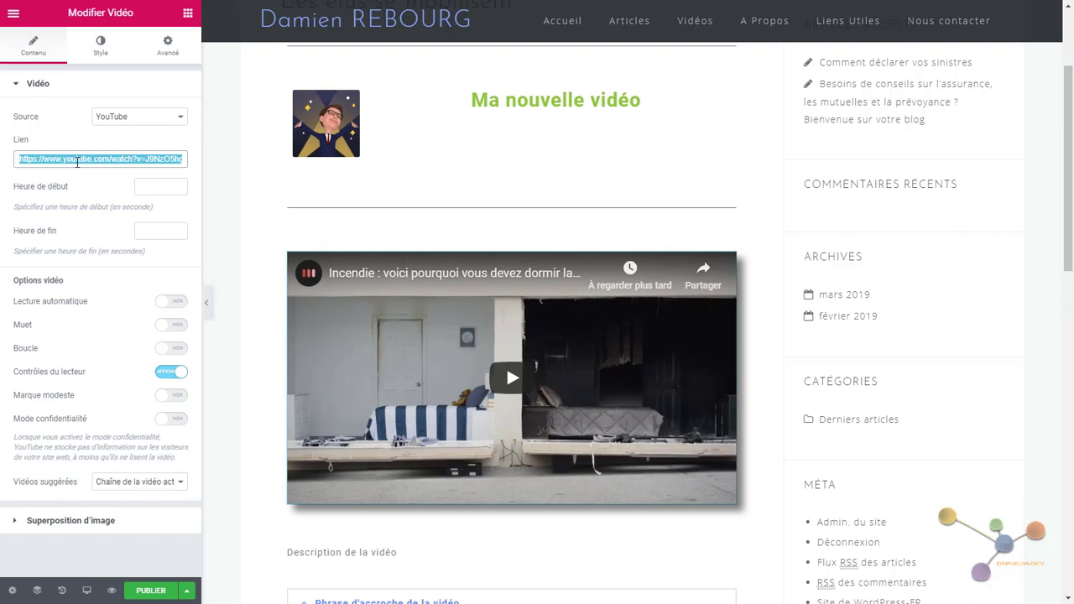
pyautogui.hotkey('ctrl', 'v')
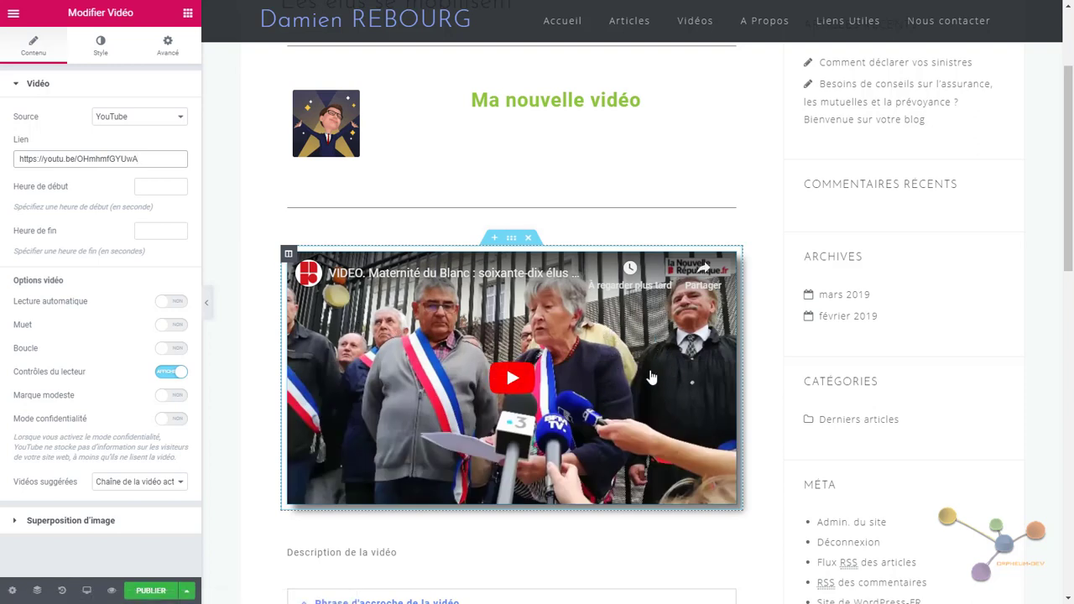
# Change the description text below the video to "Description de ma nouvelle vidéo".
pyautogui.scroll(-1, 652, 377)
pyautogui.scroll(-1, 652, 377)
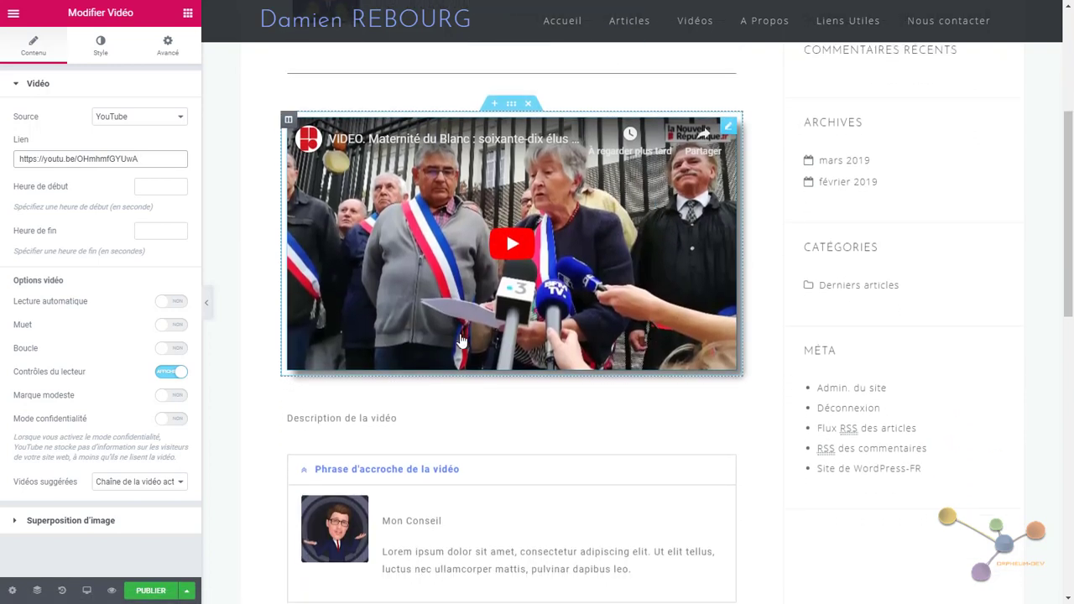
pyautogui.scroll(-1, 453, 376)
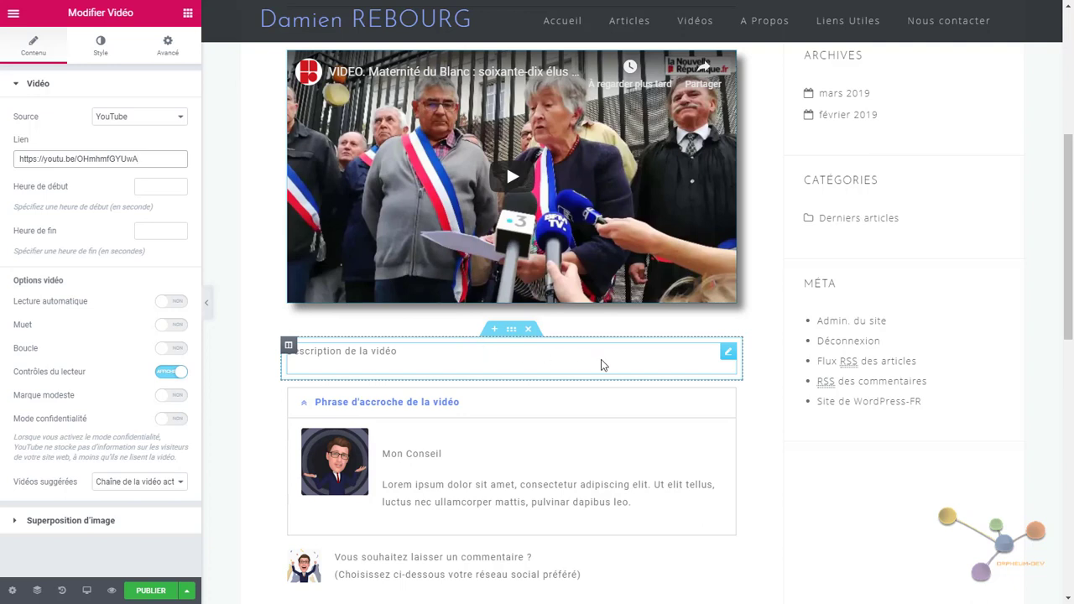
pyautogui.click(703, 355)
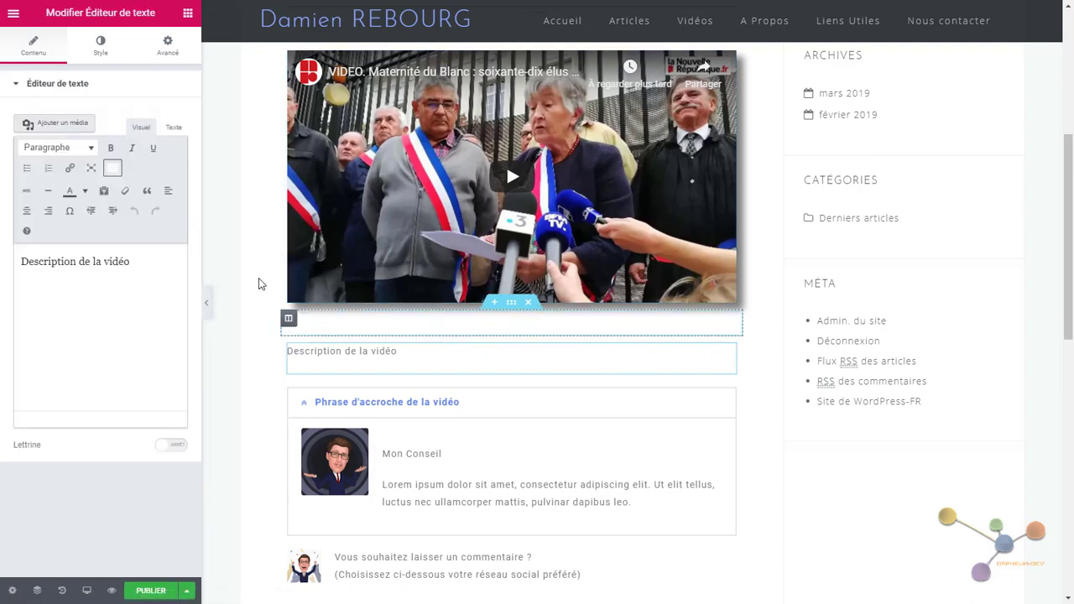
pyautogui.tripleClick(114, 262)
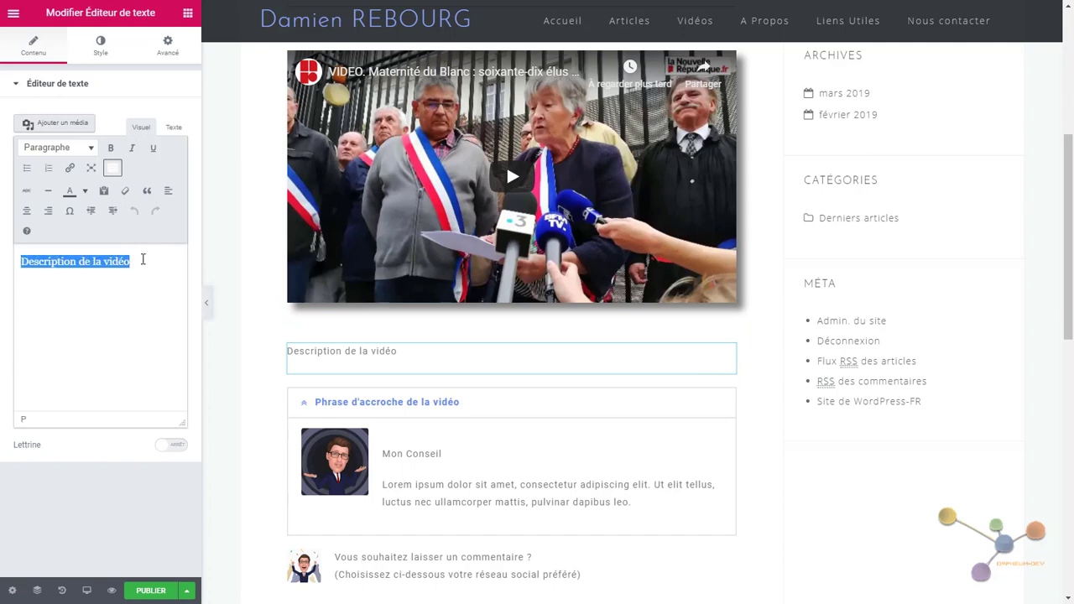
pyautogui.click(74, 260)
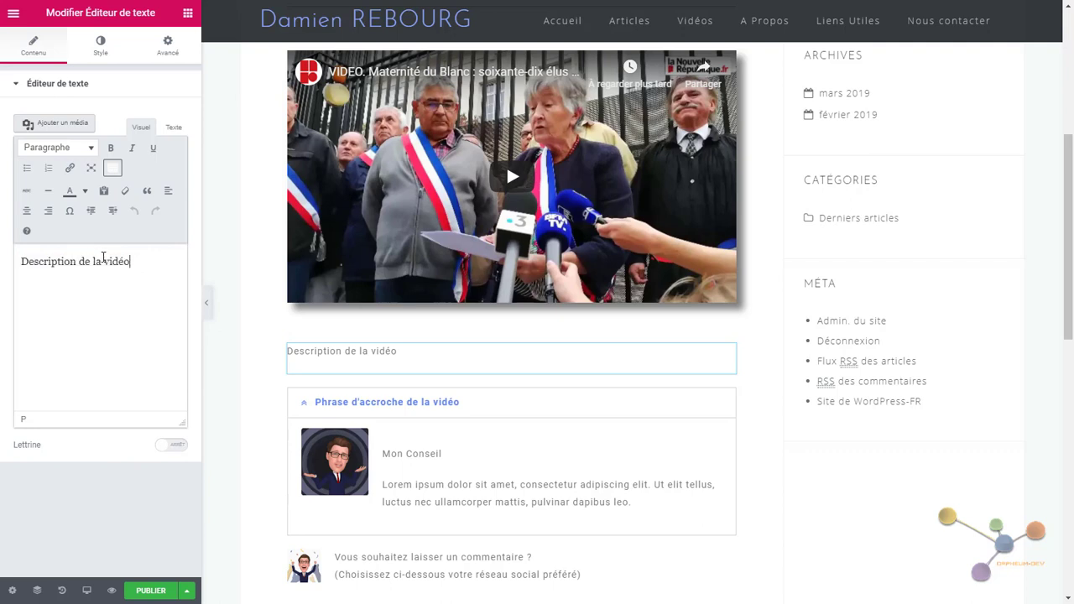
pyautogui.doubleClick(98, 261)
pyautogui.write('ma nouvelle')
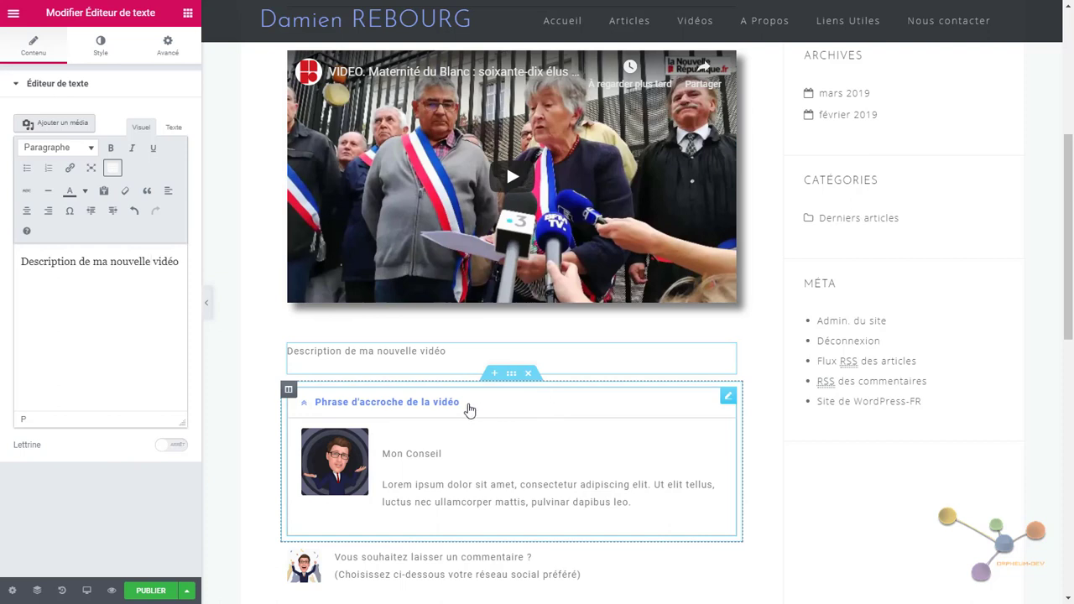
# Open the accordion item "Phrase d'accroche de la vidéo" and examine its title and its description under "Mon Conseil".
pyautogui.click(304, 412)
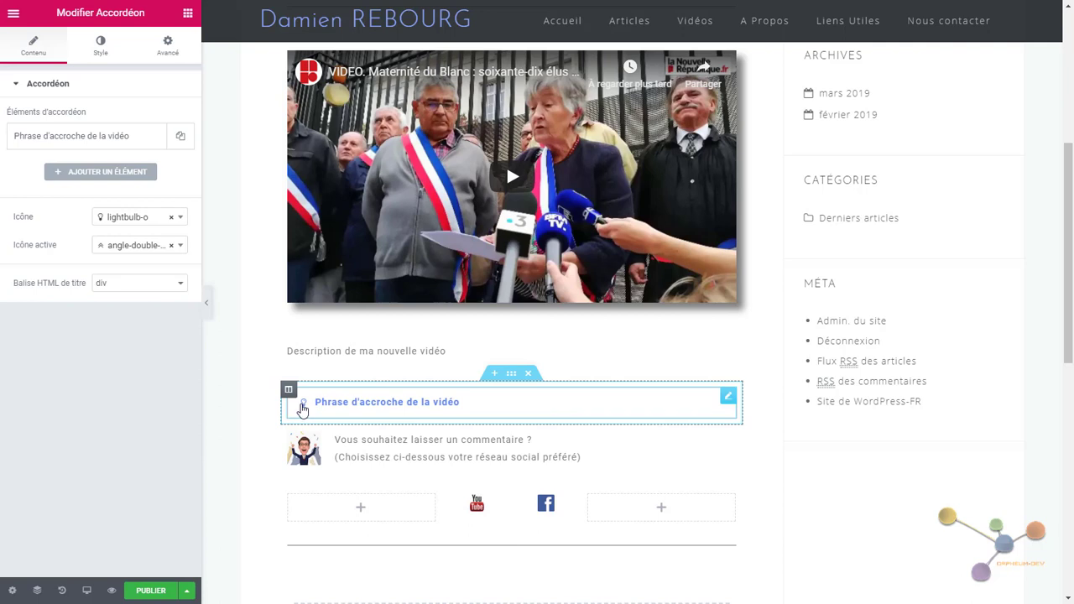
pyautogui.click(303, 409)
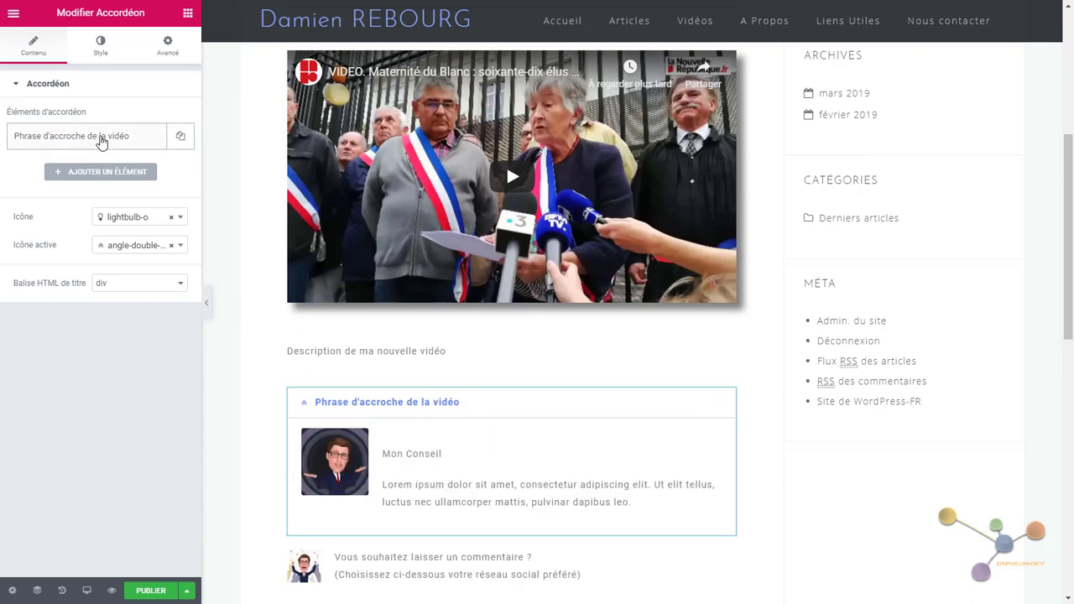
pyautogui.click(101, 143)
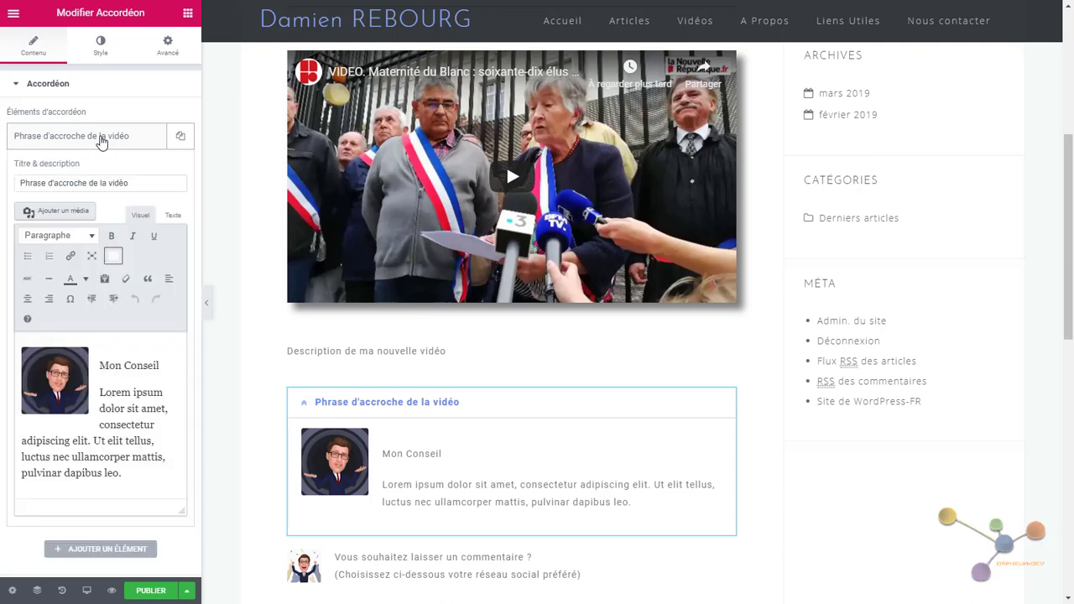
pyautogui.moveTo(136, 183); pyautogui.dragTo(7, 182)
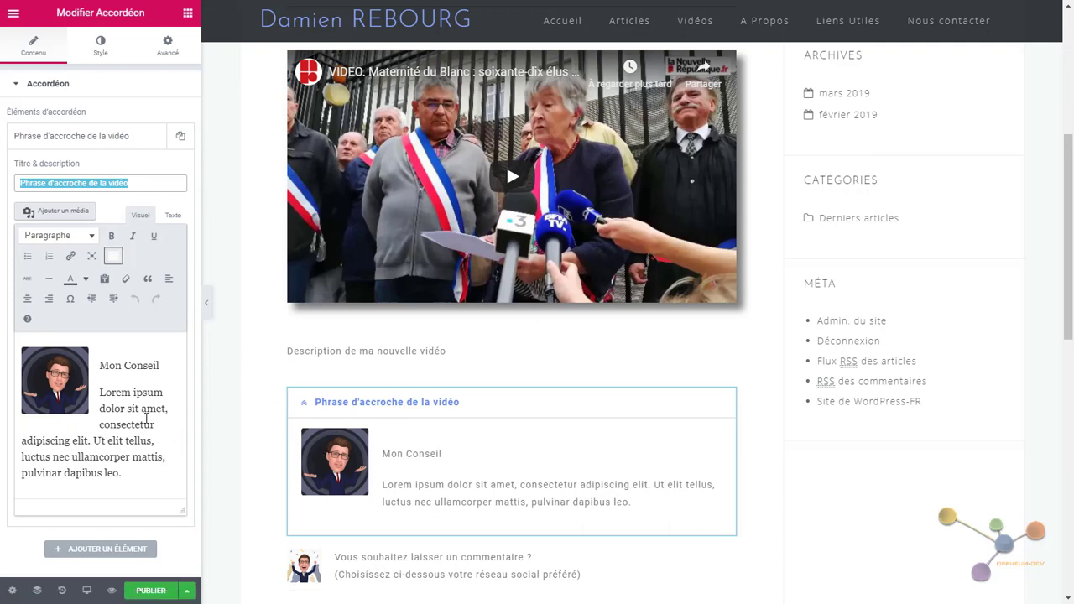
pyautogui.click(102, 392)
pyautogui.moveTo(101, 392); pyautogui.dragTo(126, 410)
pyautogui.moveTo(141, 466); pyautogui.dragTo(143, 474)
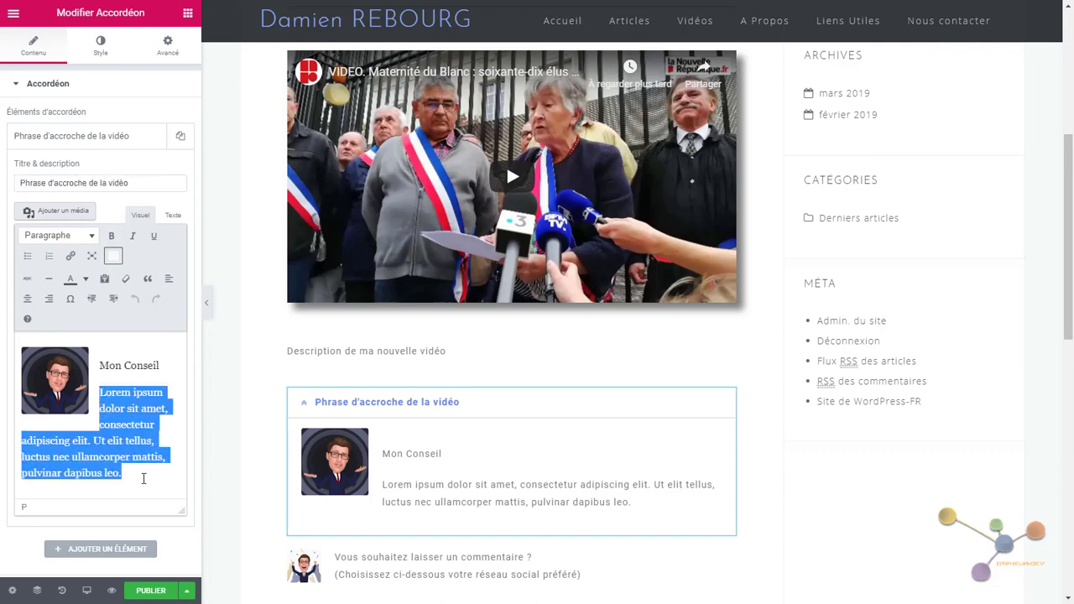
pyautogui.click(120, 392)
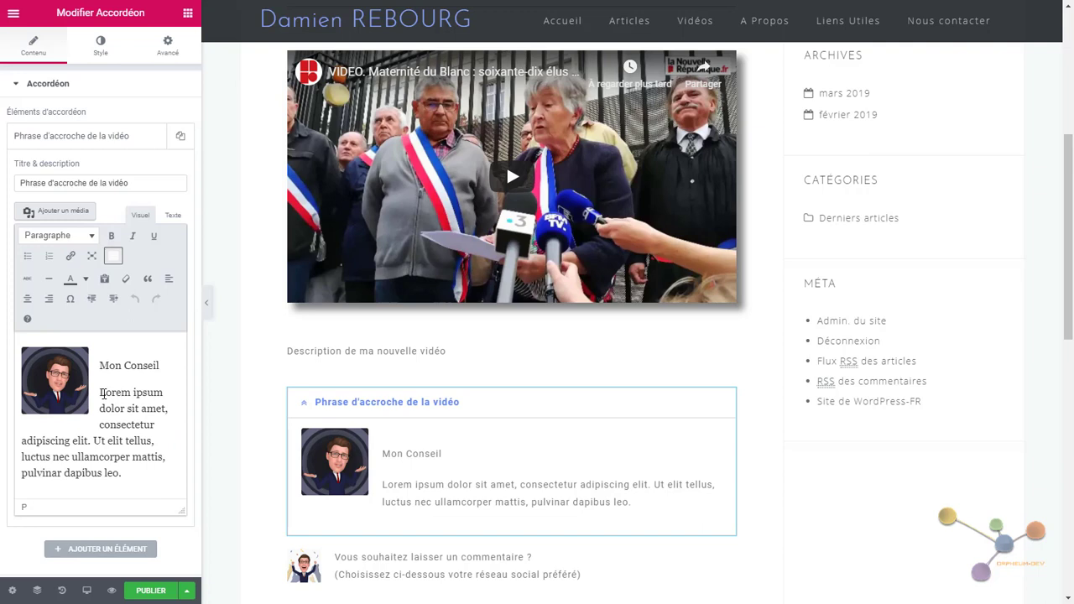
pyautogui.moveTo(102, 392); pyautogui.dragTo(139, 475)
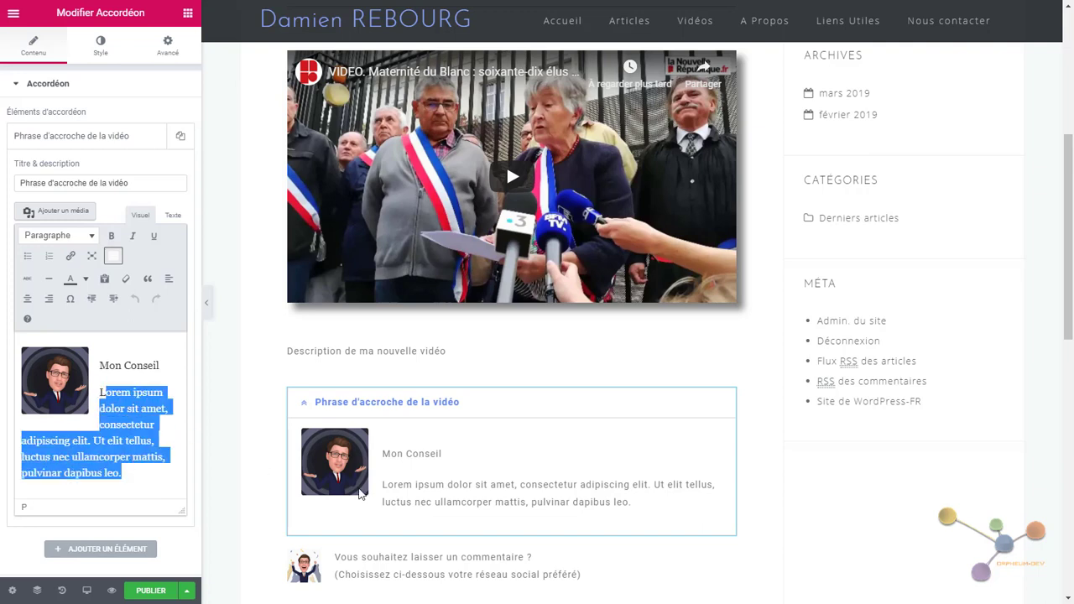
# Open the settings of the YouTube image box below the comment invitation, at its link.
pyautogui.scroll(-3, 414, 481)
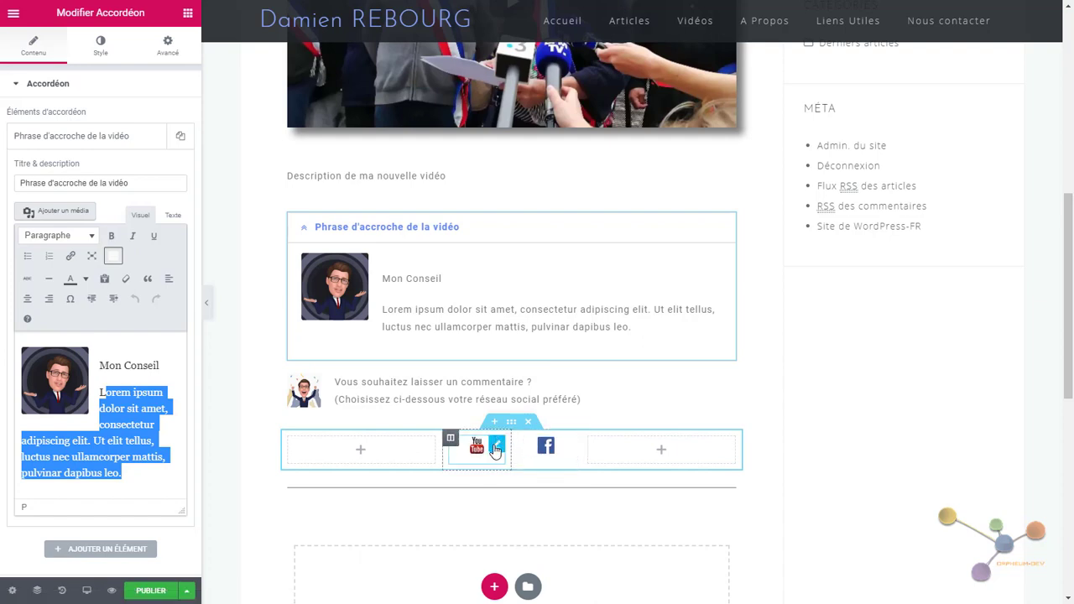
pyautogui.click(496, 447)
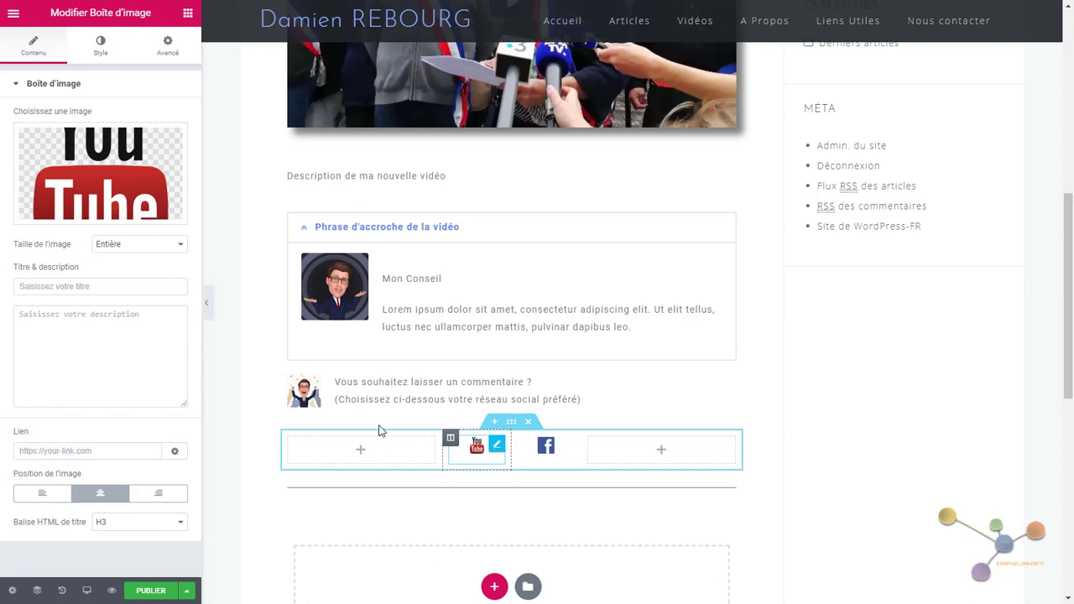
pyautogui.click(82, 451)
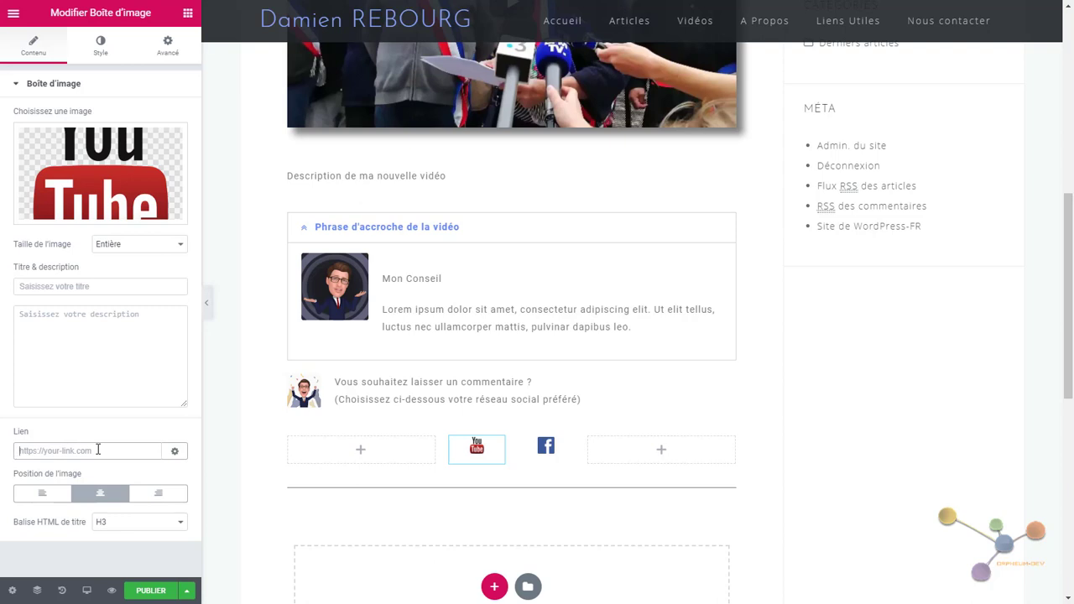
# Open the settings of the Facebook image box and select its entire link.
pyautogui.click(546, 456)
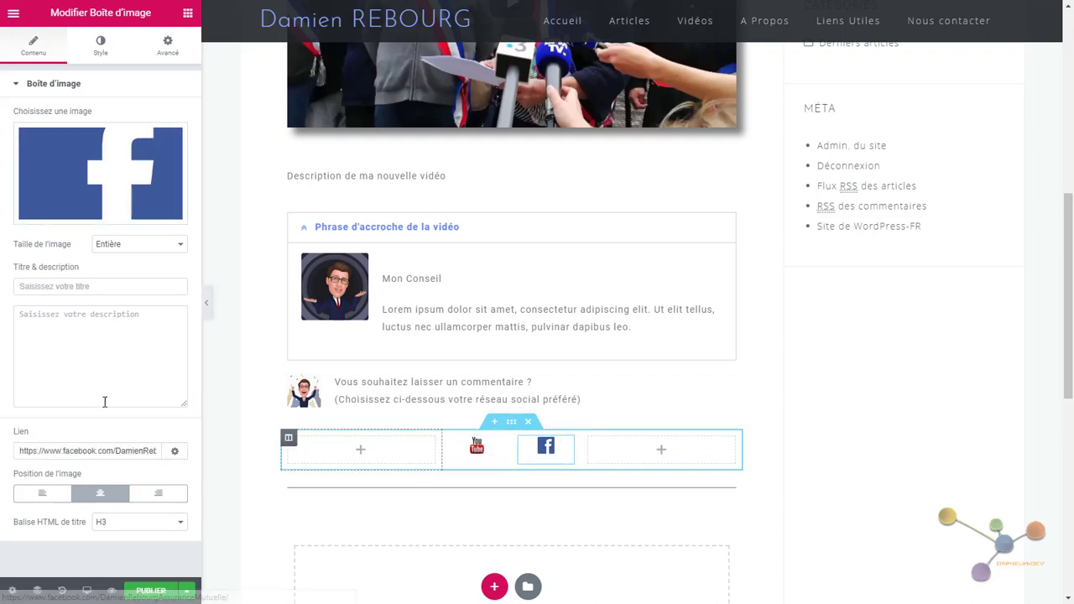
pyautogui.click(75, 450)
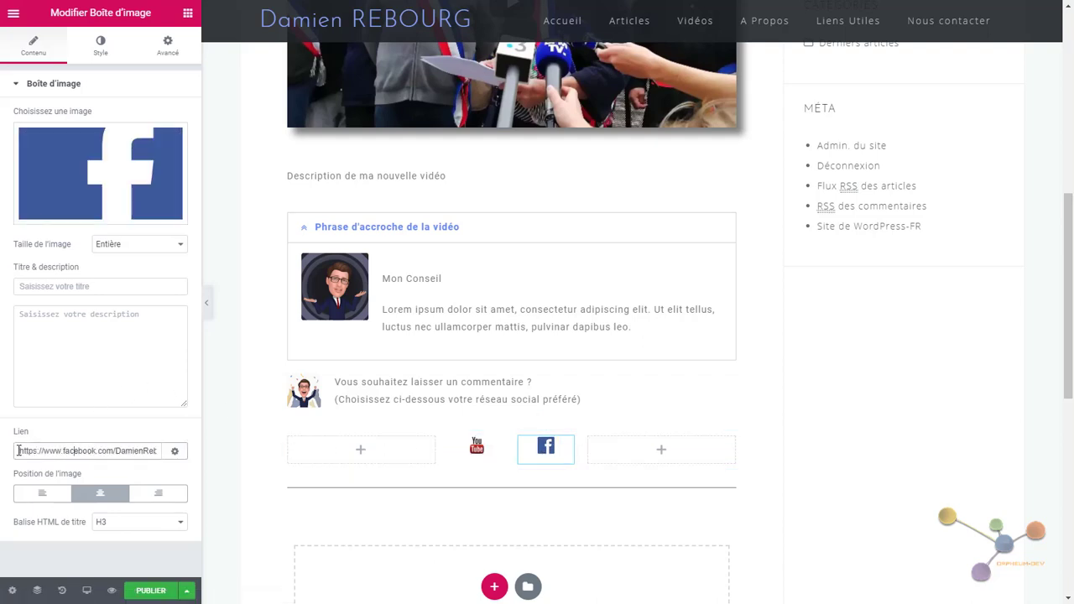
pyautogui.moveTo(18, 451); pyautogui.dragTo(180, 451)
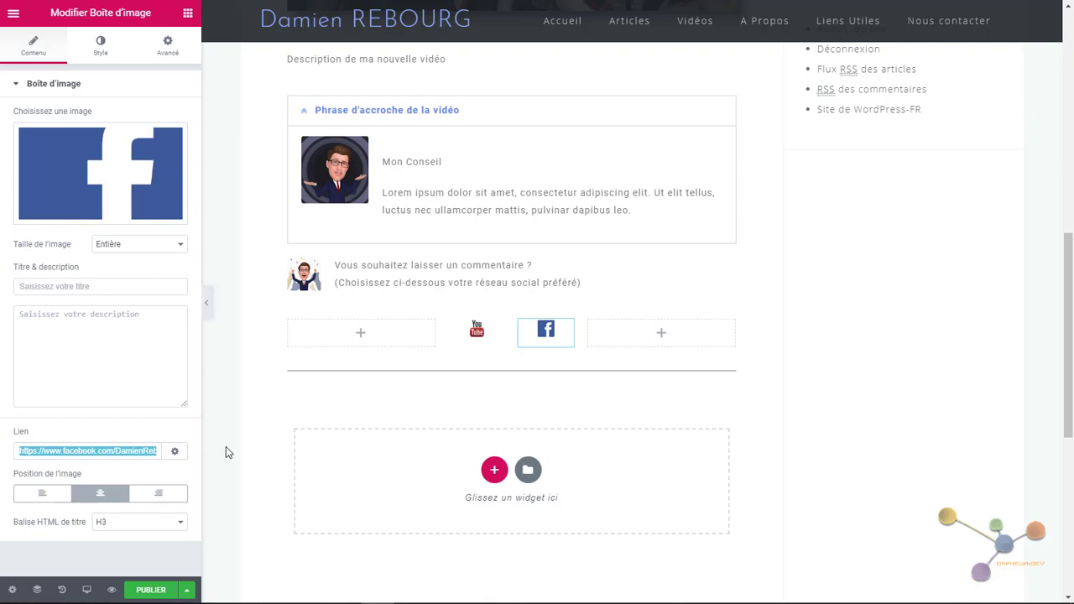
# Switch to the Facebook page, open the photo of the "Carnet rose mais..." post and copy its web address.
pyautogui.hotkey('alt', 'Tab')
pyautogui.hotkey('alt', 'Tab')
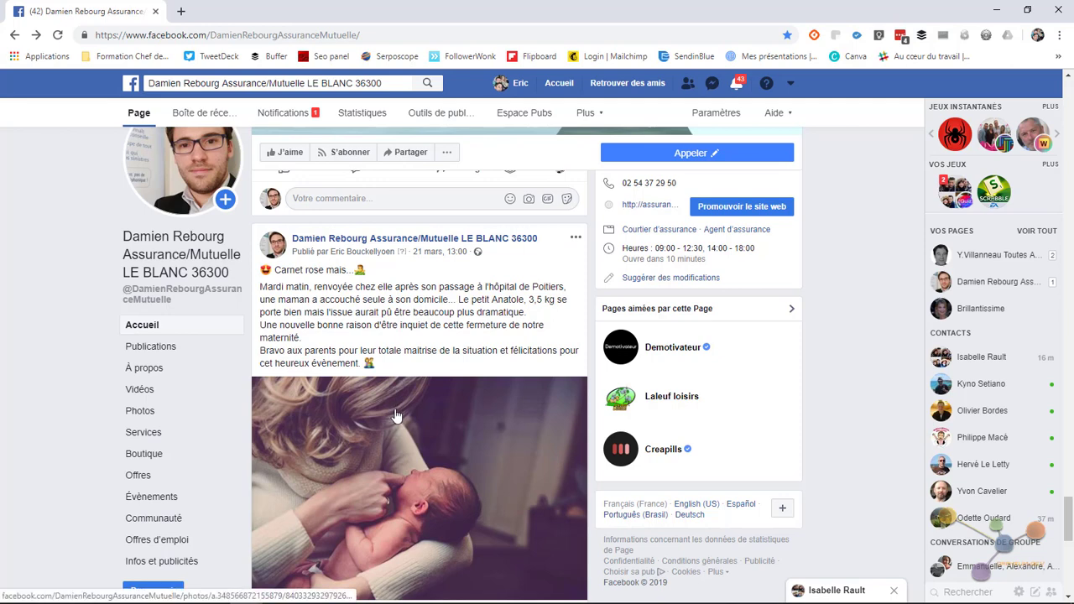
pyautogui.click(469, 415)
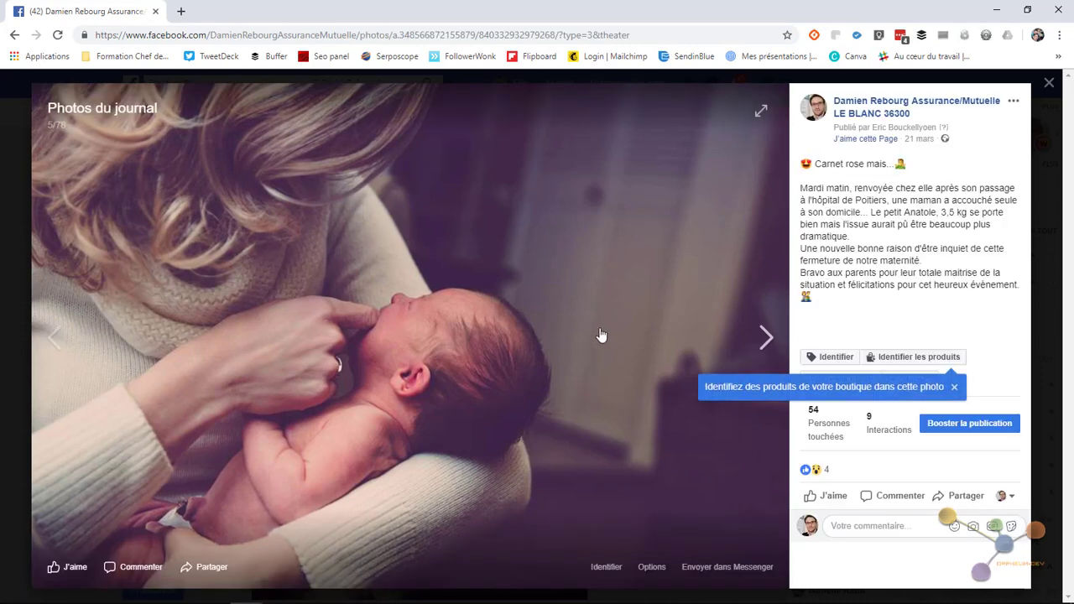
pyautogui.click(399, 40)
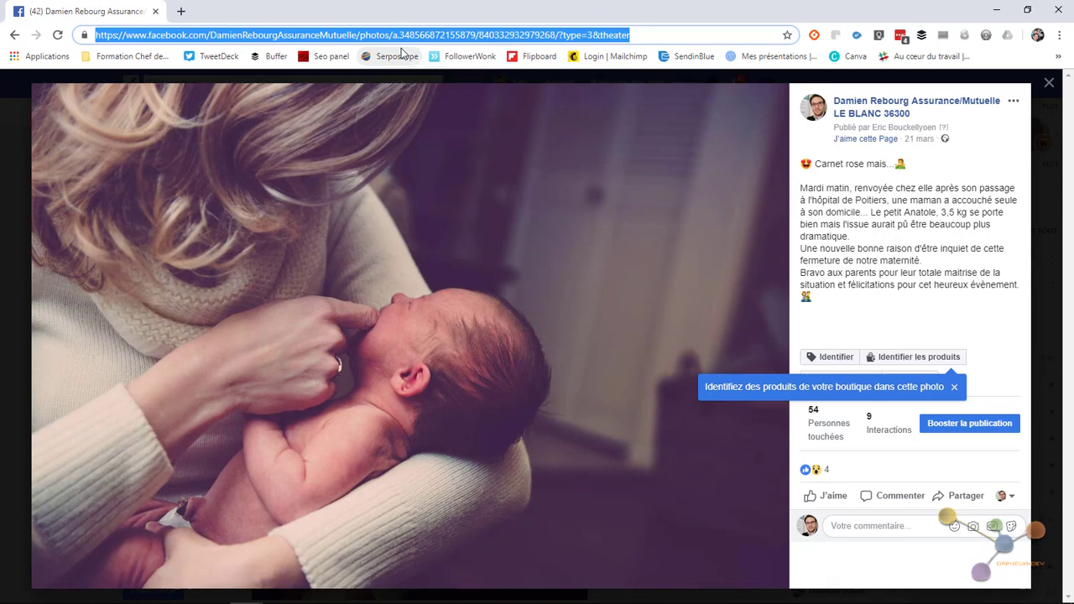
# Return to Elementor and replace the Facebook image box's link with the copied address of the post's photo.
pyautogui.hotkey('alt', 'Tab')
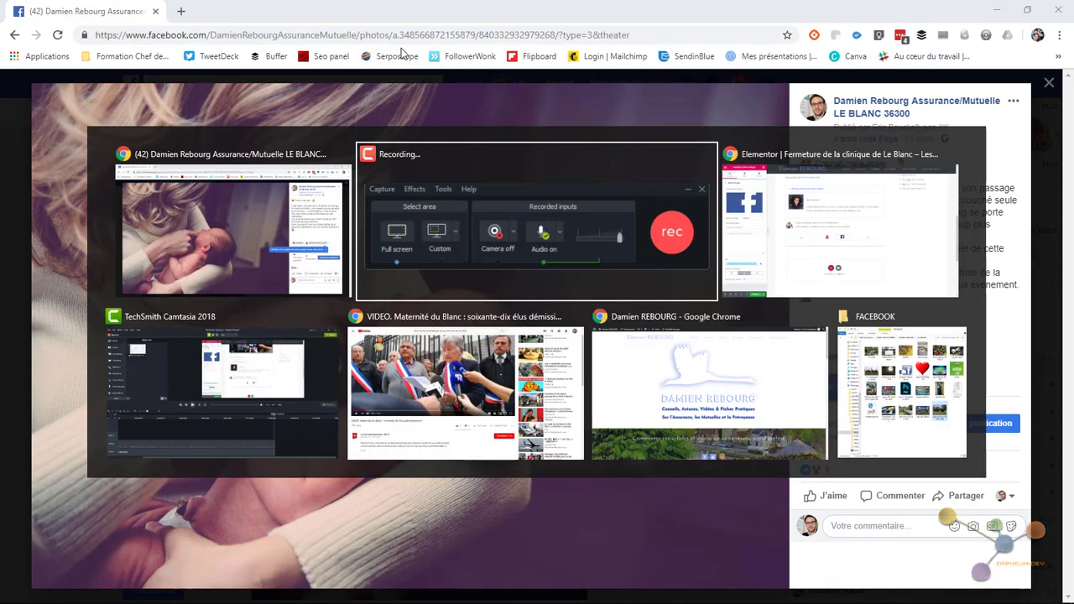
pyautogui.hotkey('alt', 'Tab')
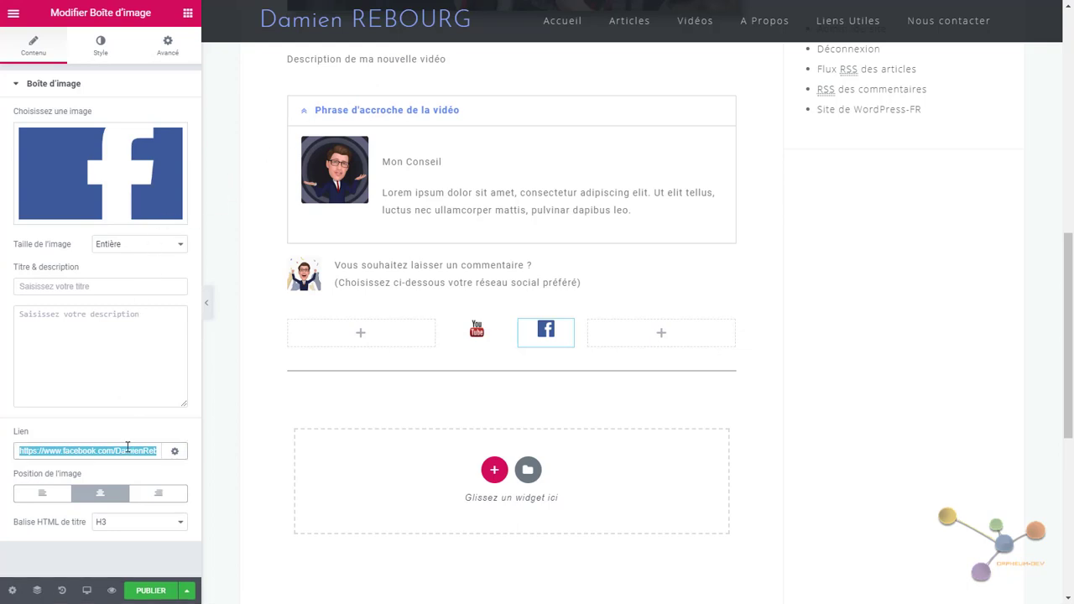
pyautogui.hotkey('ctrl', 'v')
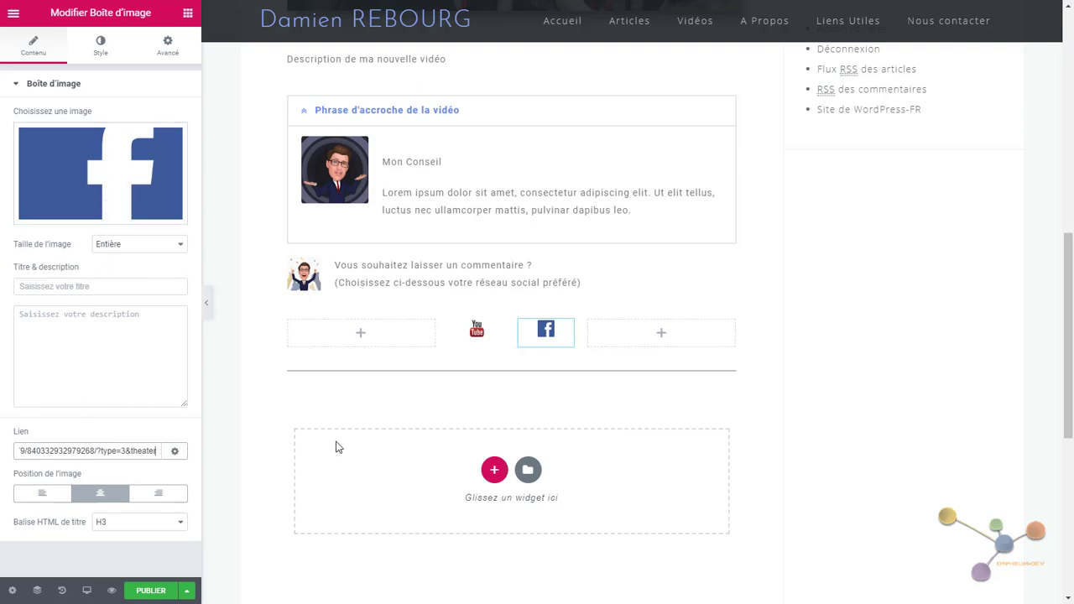
# Save the article as a draft.
pyautogui.scroll(1, 367, 428)
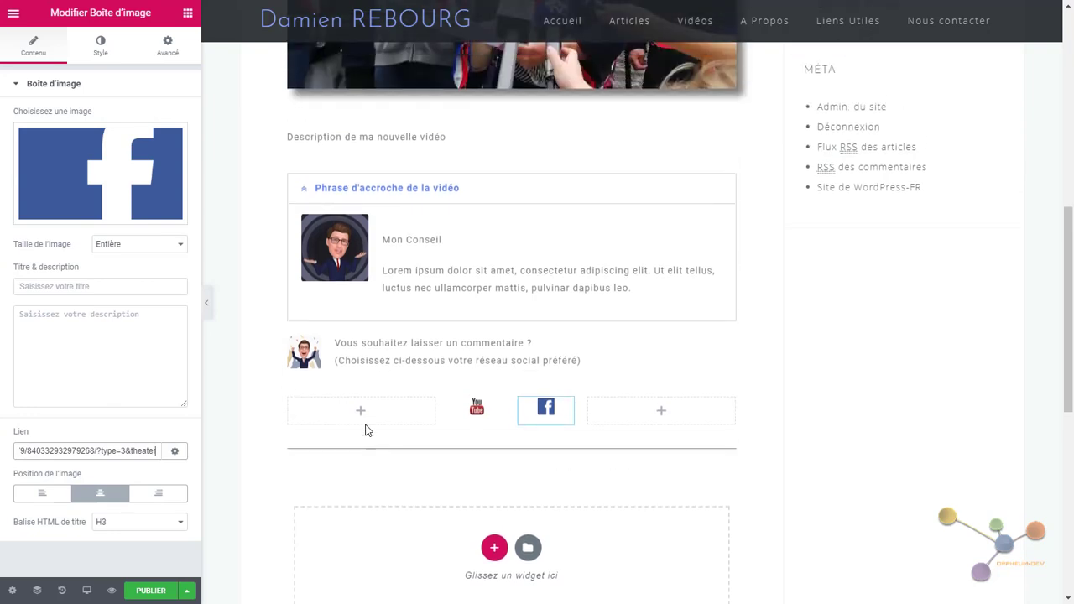
pyautogui.scroll(-3, 366, 431)
pyautogui.scroll(-3, 348, 441)
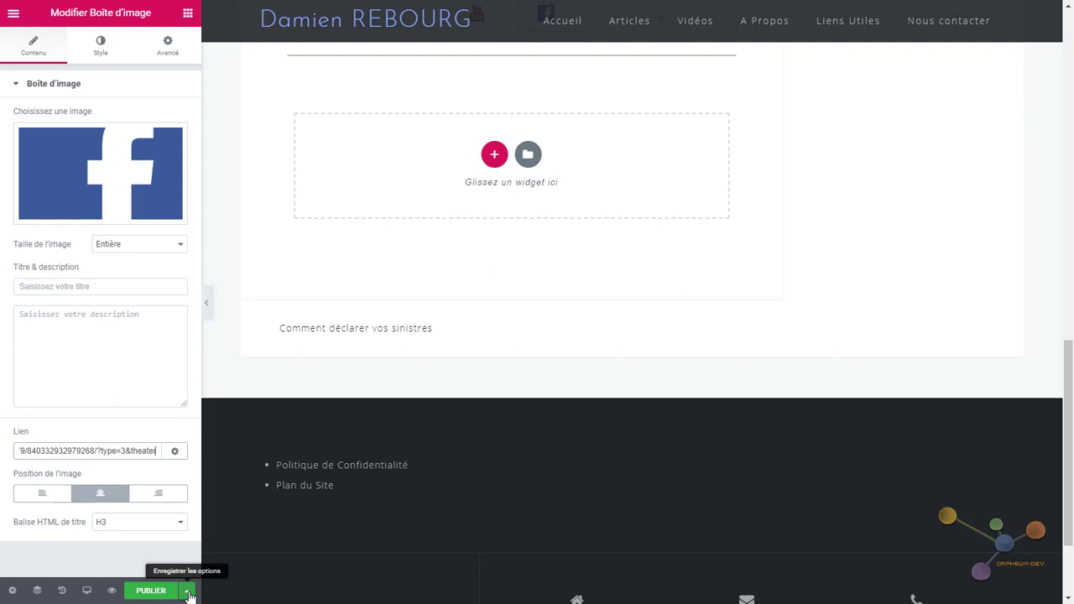
pyautogui.click(187, 592)
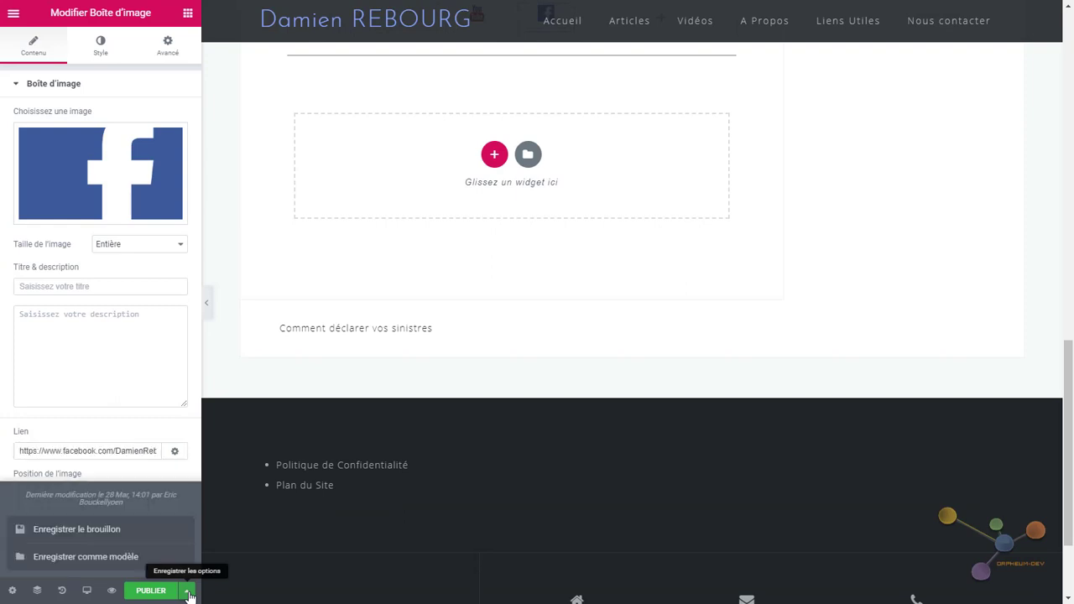
pyautogui.click(92, 532)
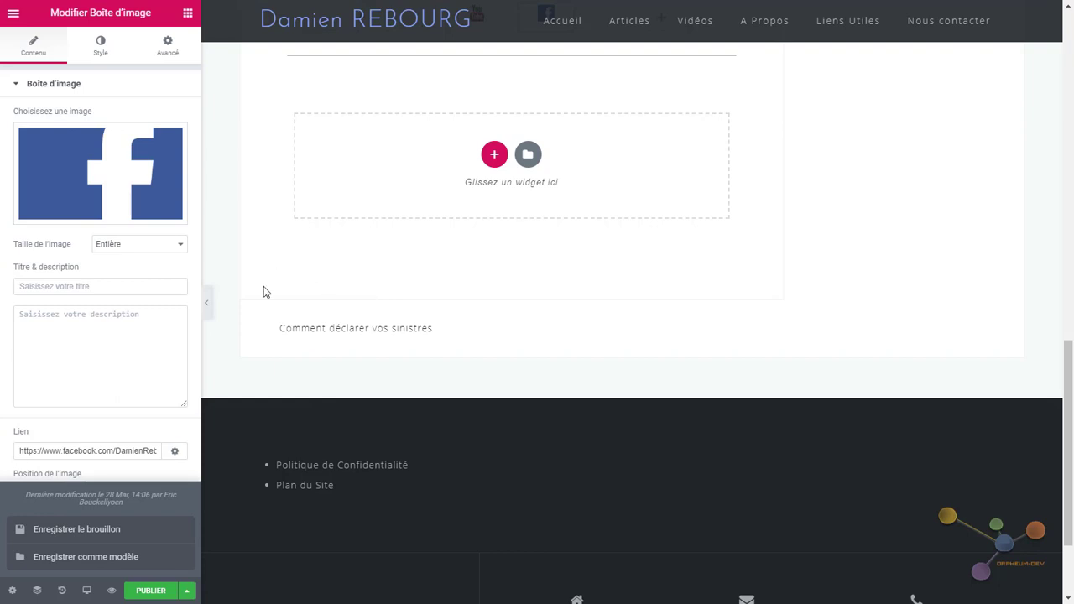
pyautogui.click(61, 537)
pyautogui.scroll(4, 276, 307)
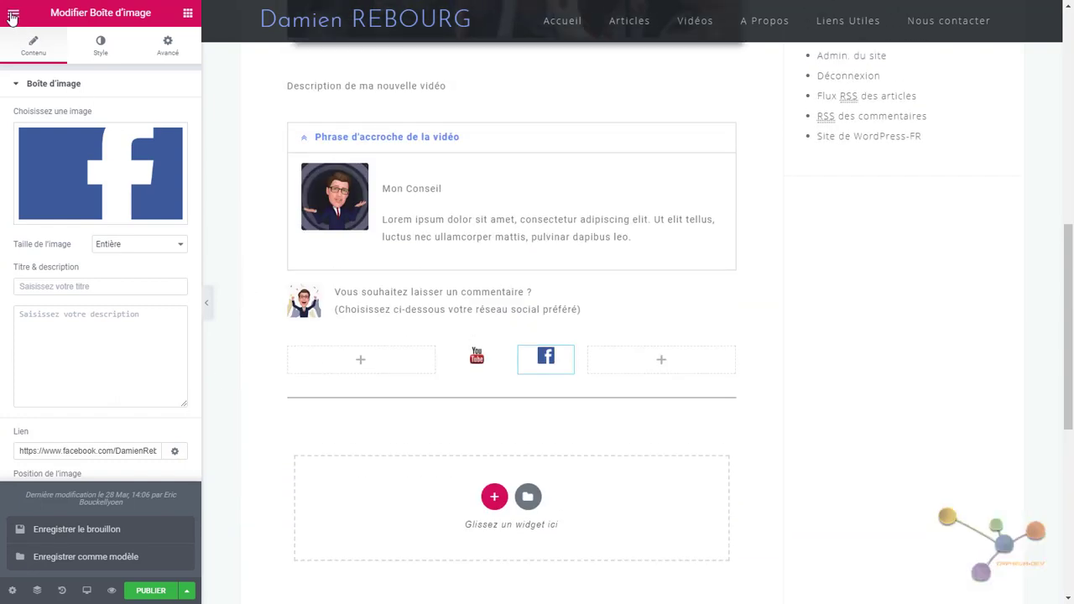
# Return to the article's WordPress edit page and assign the categories Derniers articles and Vidéos instead of Divers.
pyautogui.click(12, 17)
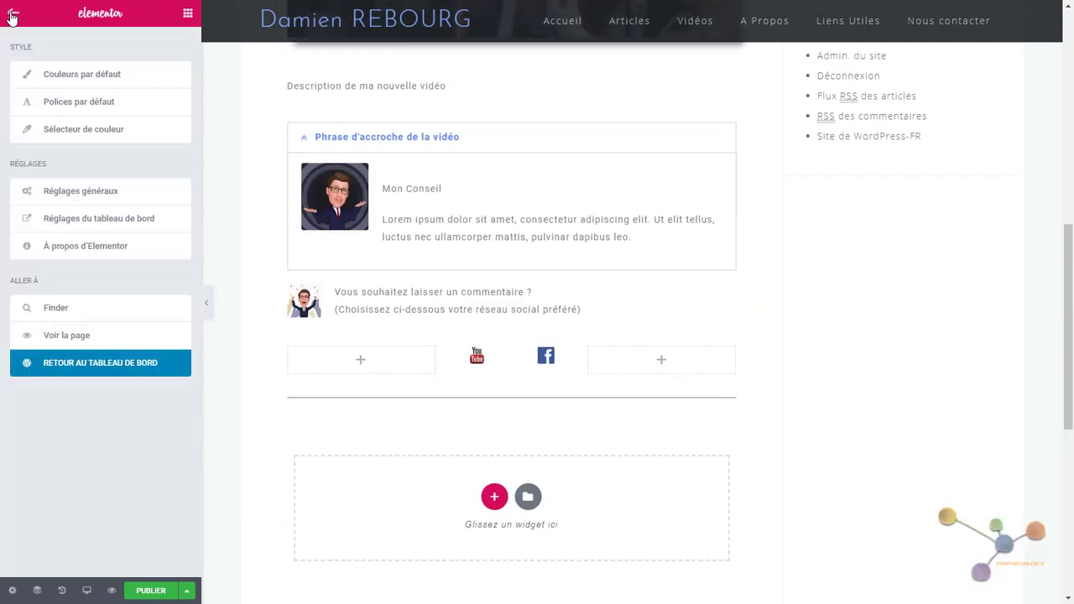
pyautogui.click(95, 367)
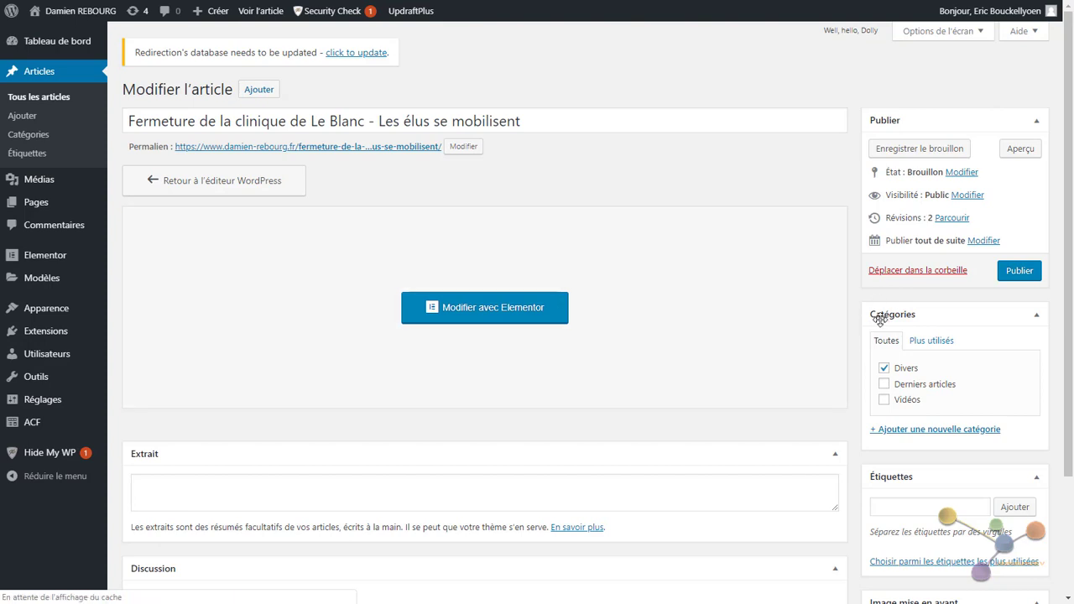
pyautogui.scroll(-2, 879, 320)
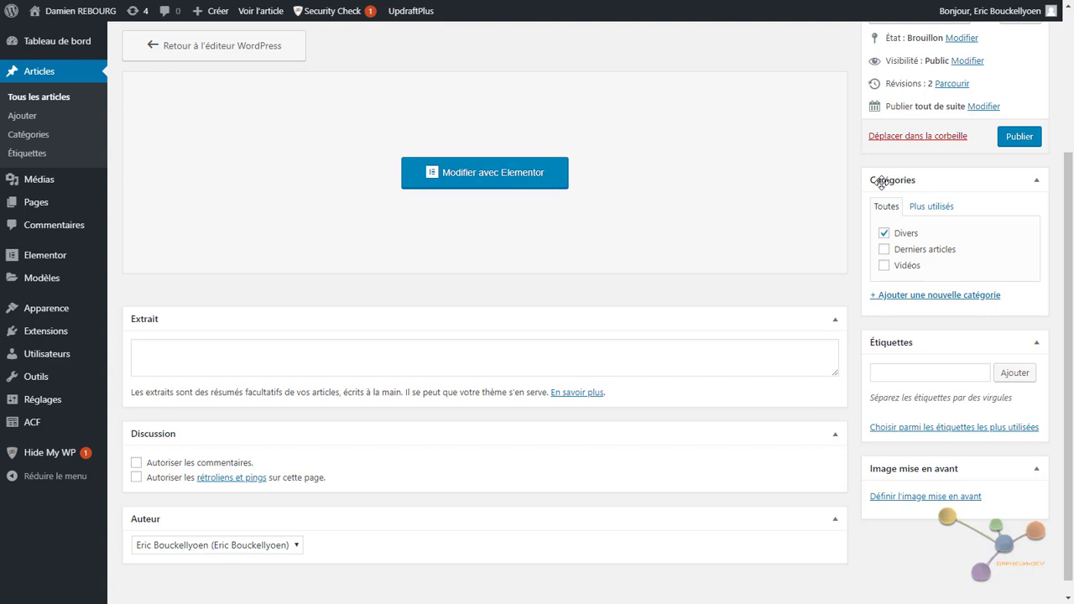
pyautogui.click(884, 235)
pyautogui.click(884, 250)
pyautogui.click(884, 267)
pyautogui.click(883, 265)
# Add the tags vidéo, clinique and maternité to the article.
pyautogui.click(903, 371)
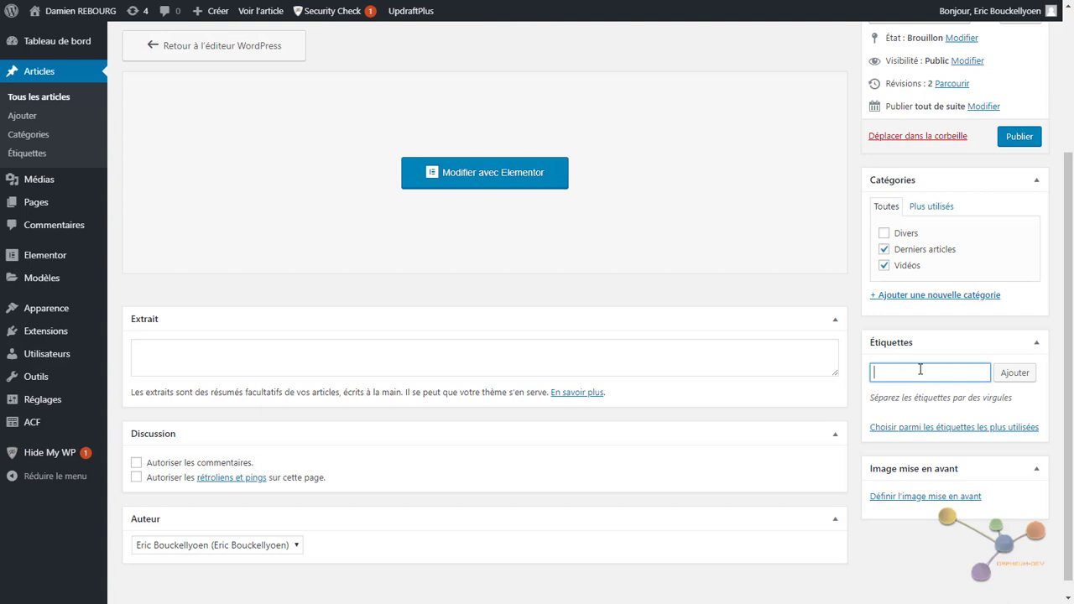
pyautogui.write('déo')
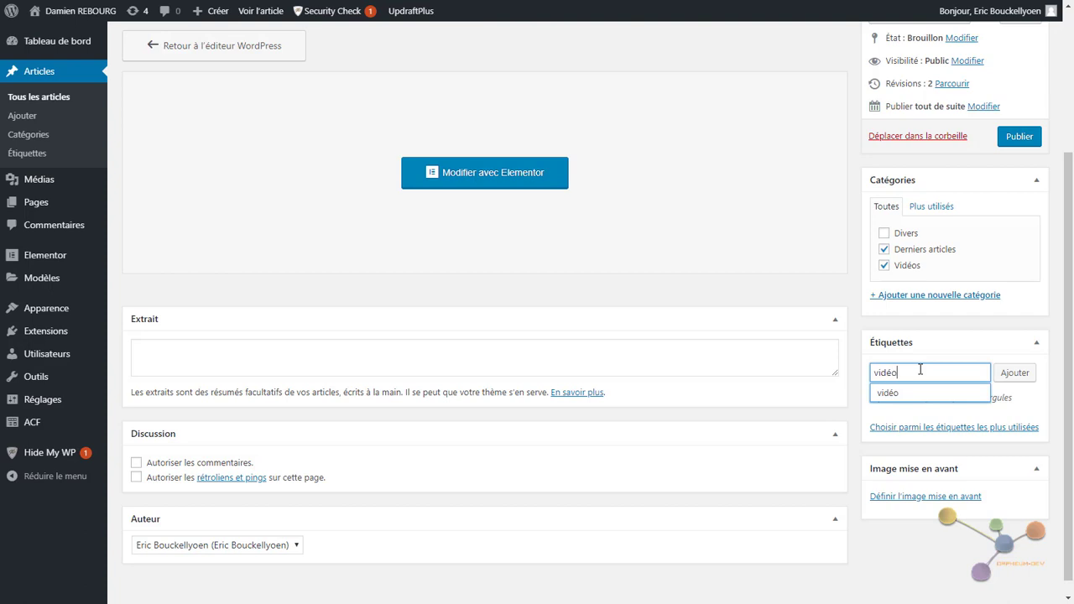
pyautogui.write(', cl')
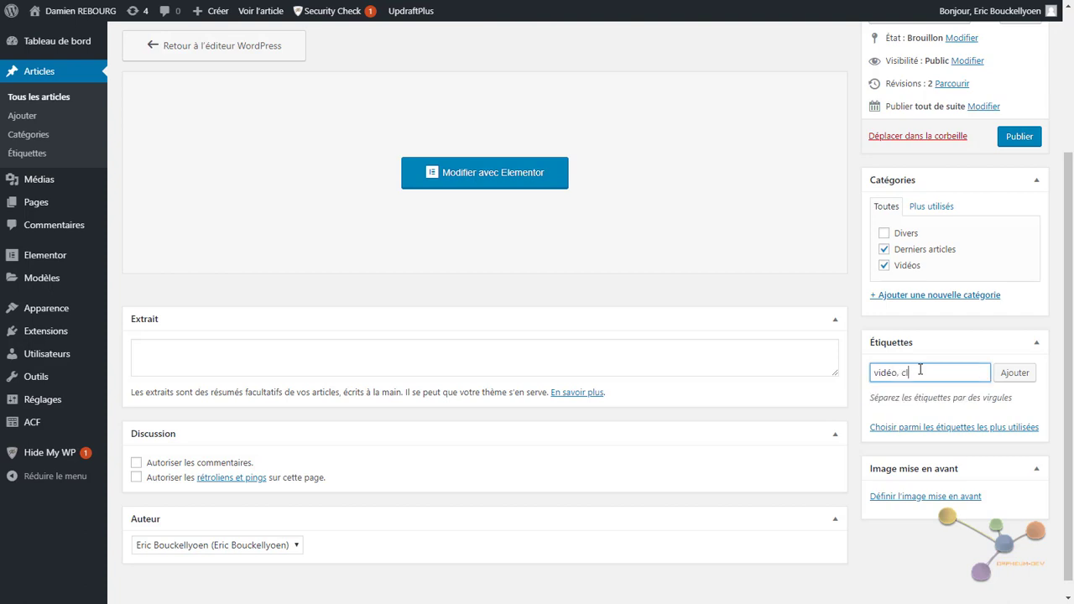
pyautogui.write('inique, maternité')
pyautogui.click(1010, 373)
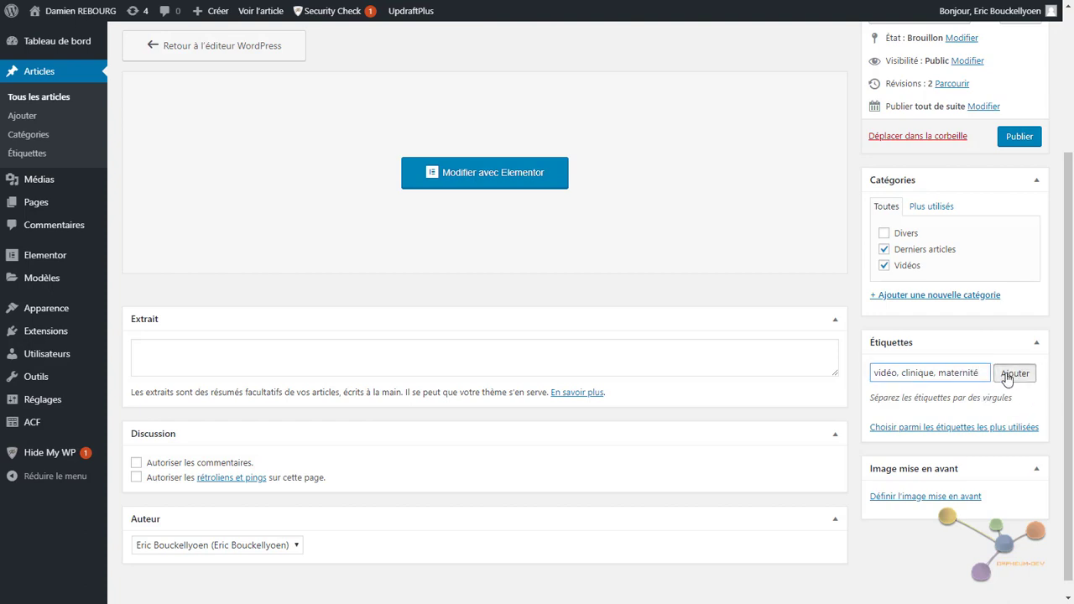
# Upload the fermeture-clinique-le-blanc photo from the FACEBOOK folder for use as the article's featured image.
pyautogui.scroll(-1, 885, 363)
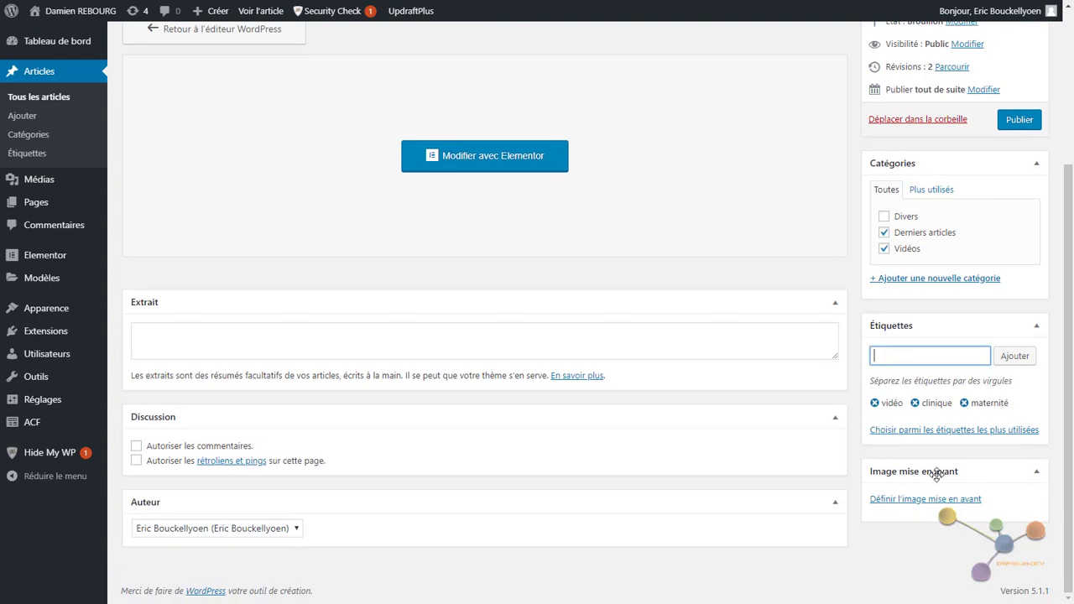
pyautogui.click(893, 503)
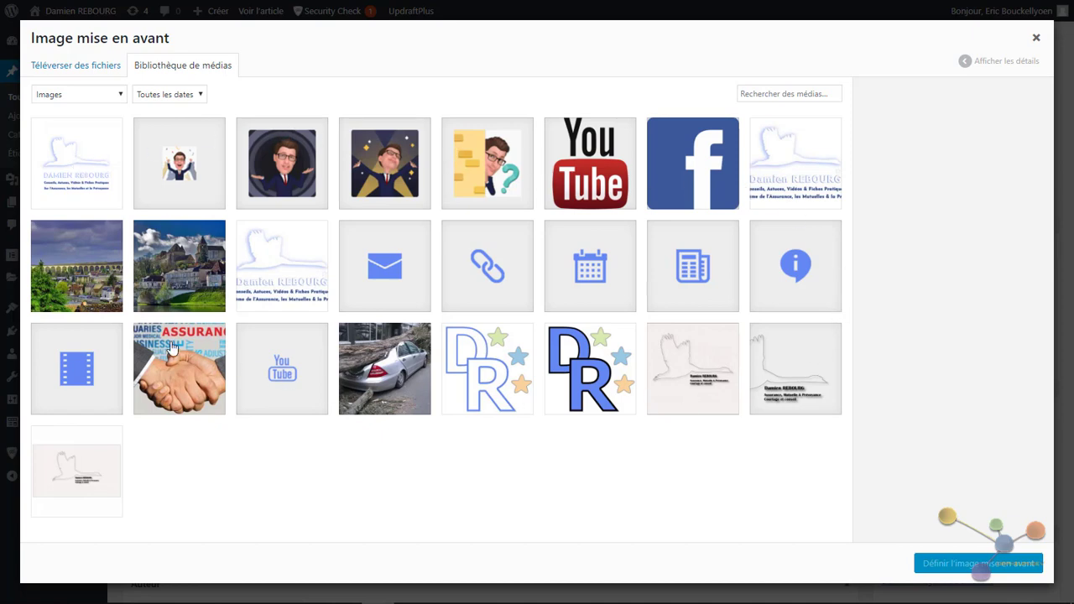
pyautogui.click(69, 74)
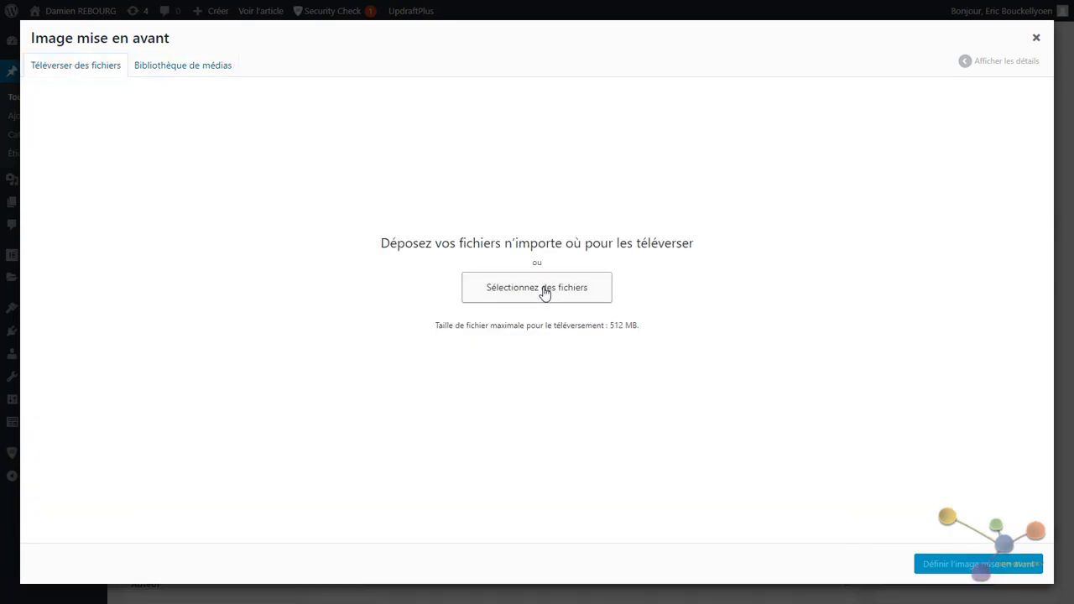
pyautogui.click(535, 294)
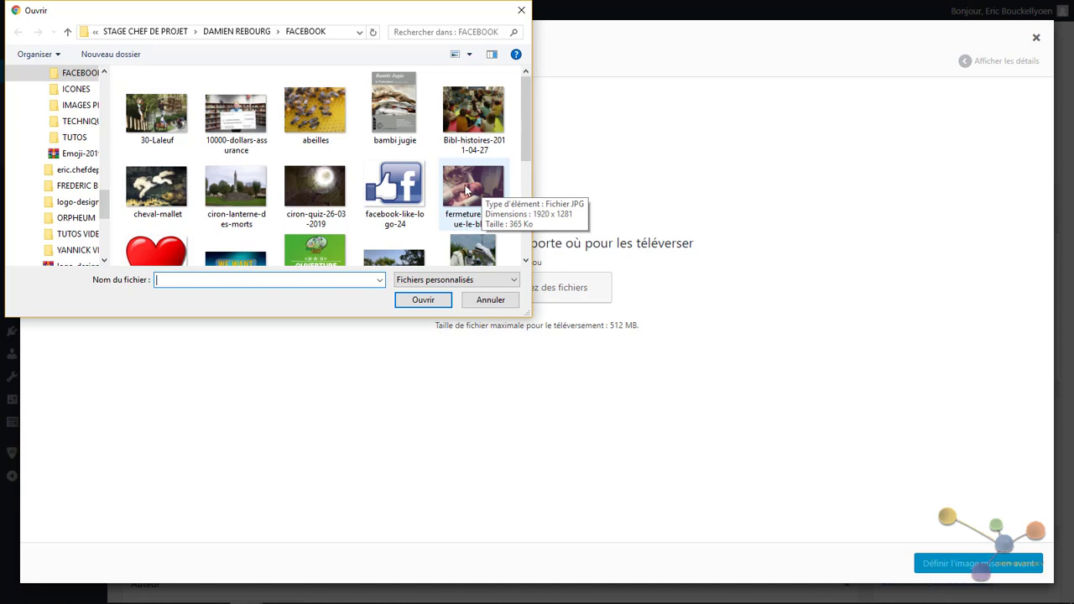
pyautogui.doubleClick(467, 191)
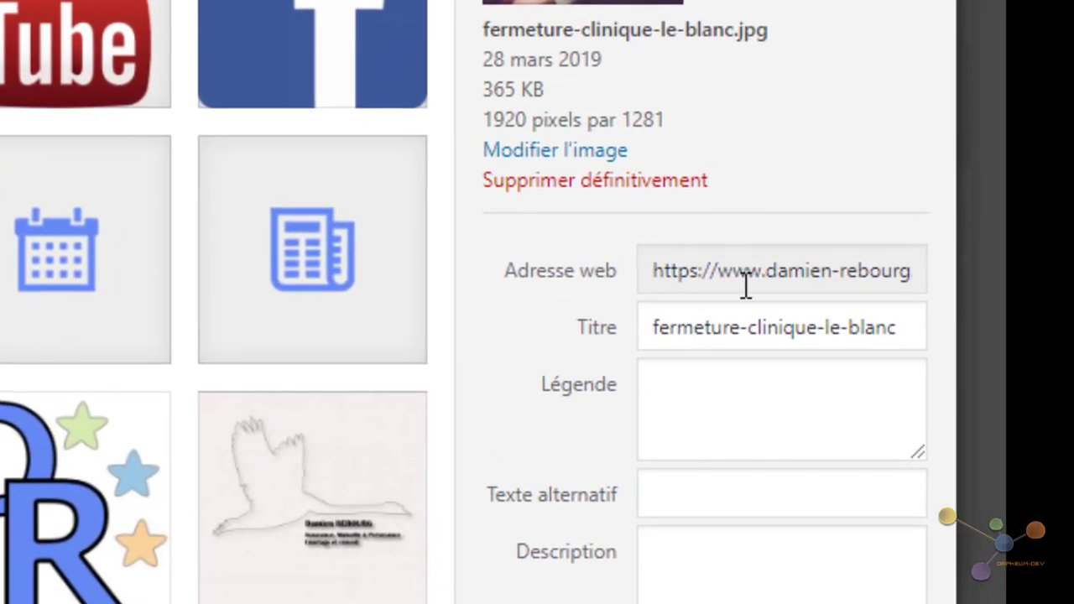
# Examine the file name at the end of the uploaded photo's web address.
pyautogui.moveTo(763, 274); pyautogui.dragTo(943, 267)
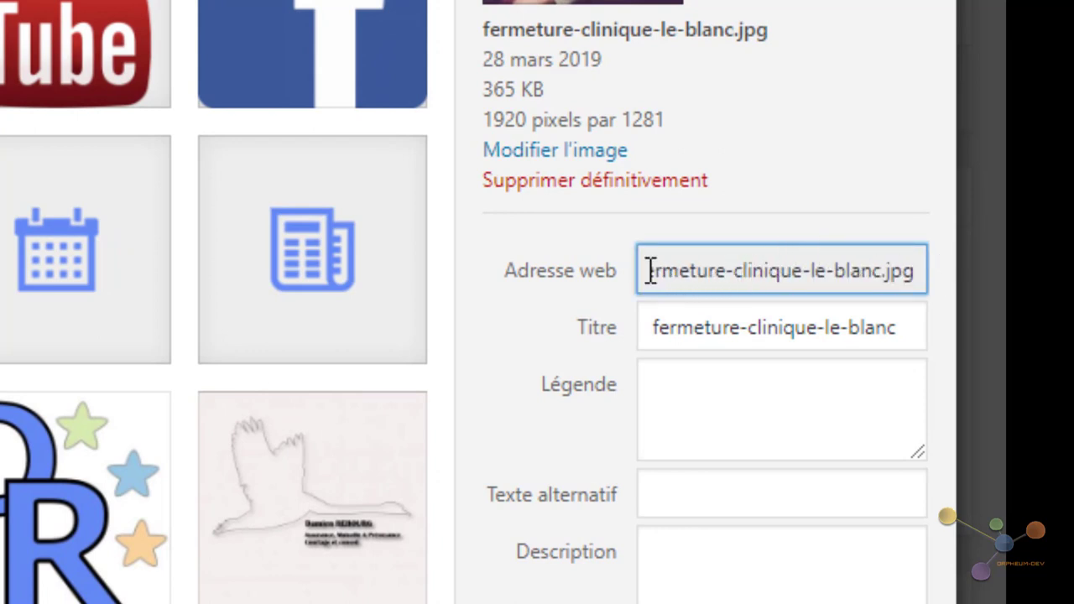
pyautogui.moveTo(651, 274); pyautogui.dragTo(897, 263)
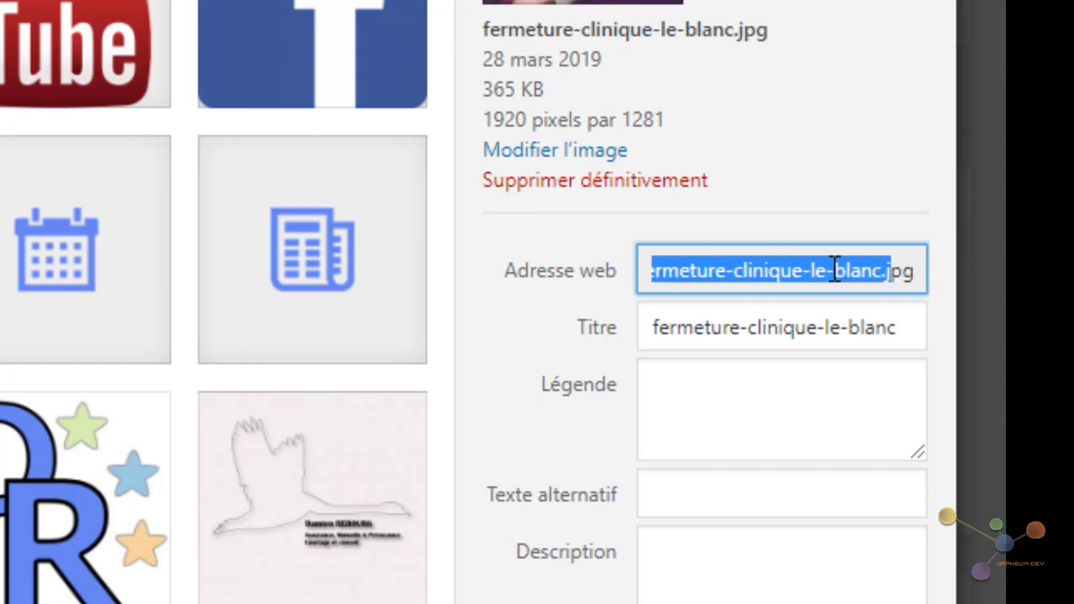
pyautogui.click(684, 262)
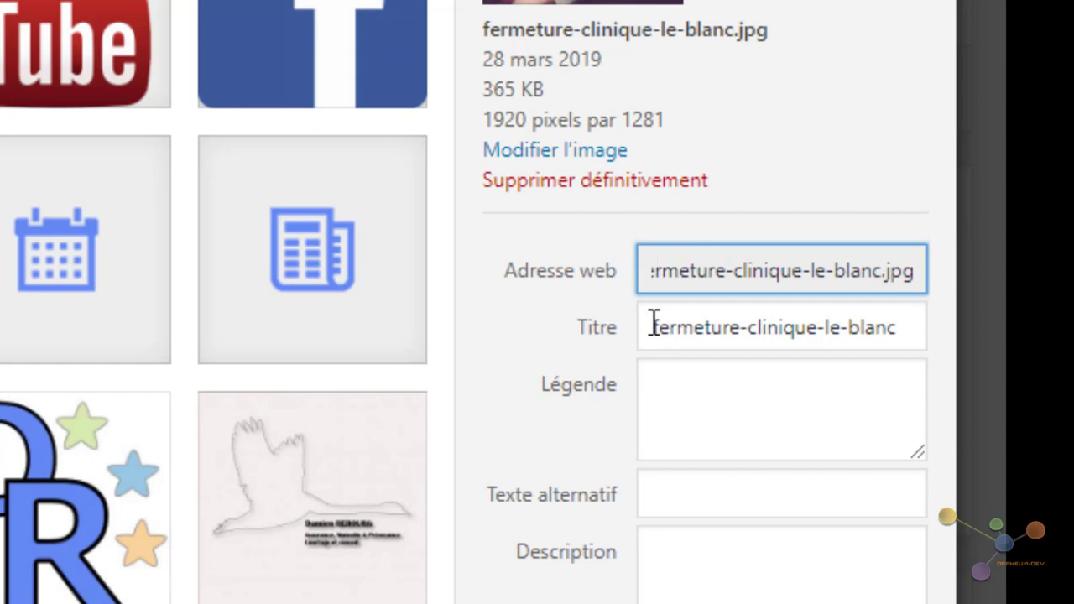
# Give the photo the alternative text "Fermture de la maternité de Le Blanc" and set it as the featured image.
pyautogui.click(679, 502)
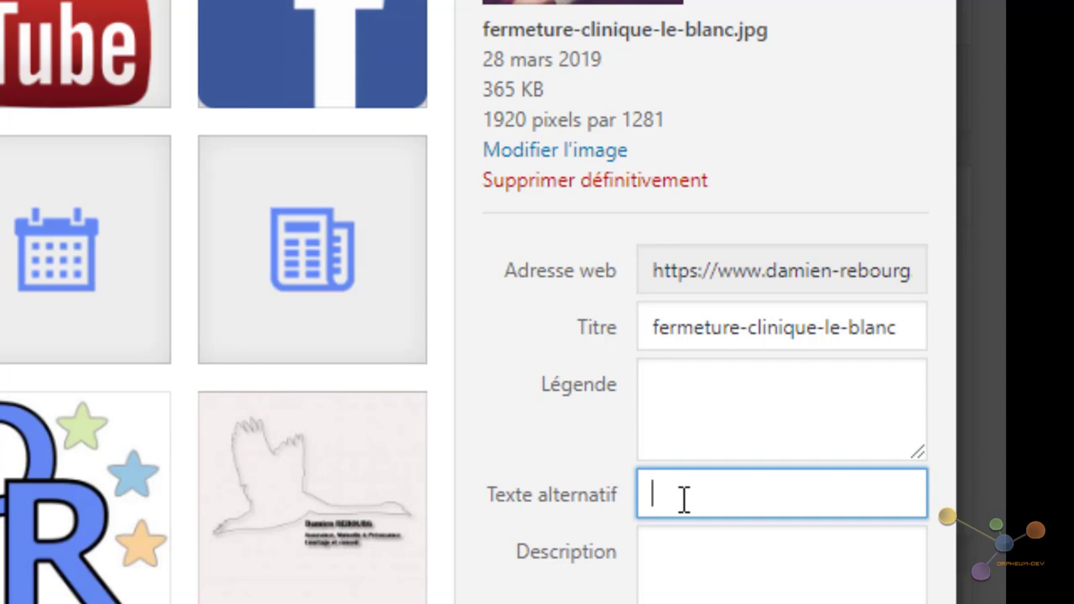
pyautogui.write('Fermeture de')
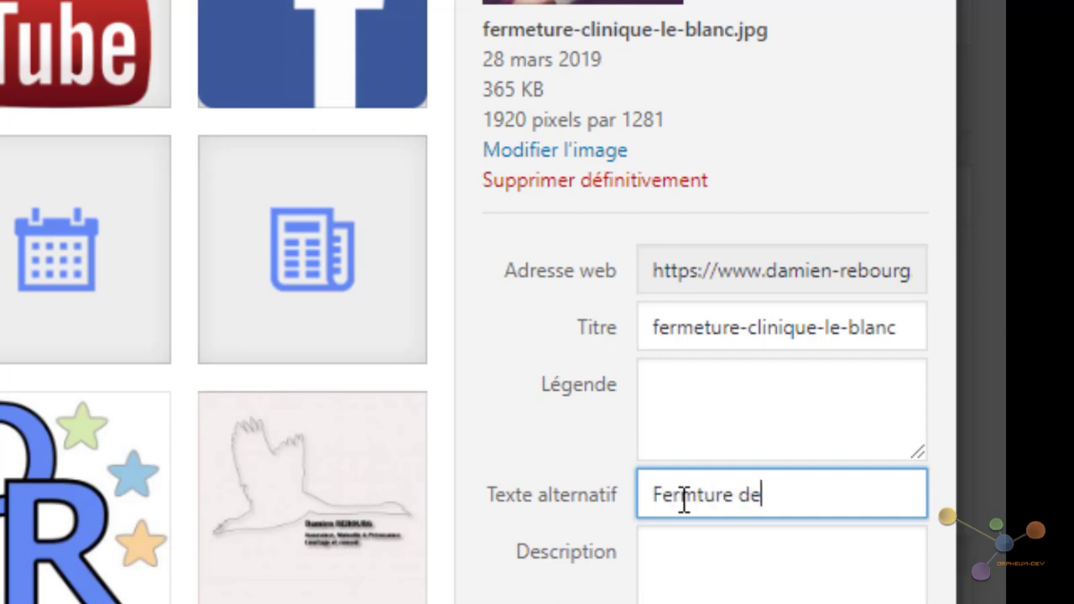
pyautogui.write(' la maternité de ')
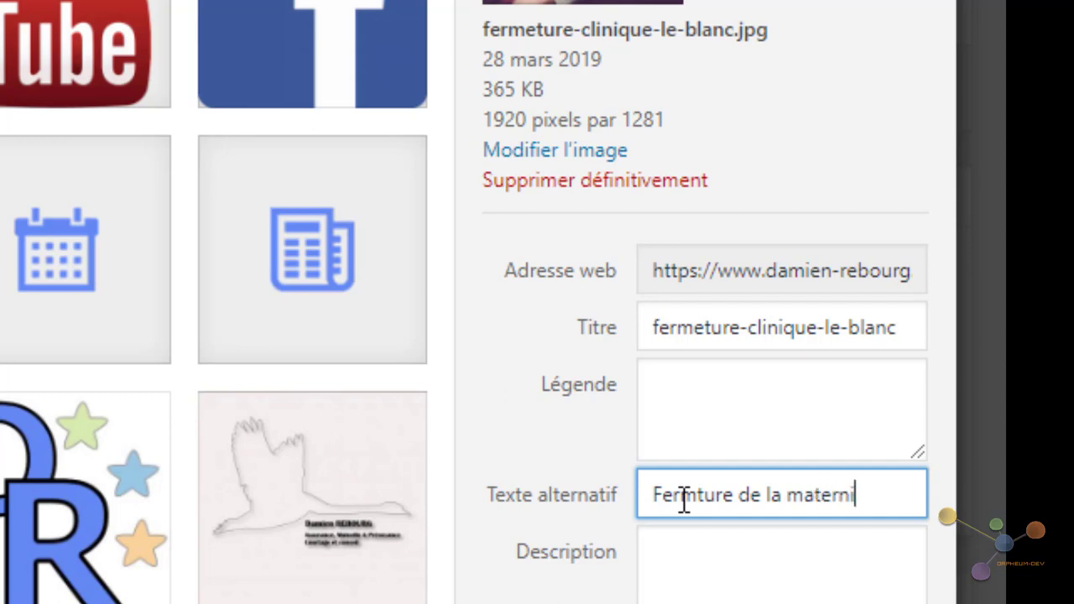
pyautogui.write('Le Blanc')
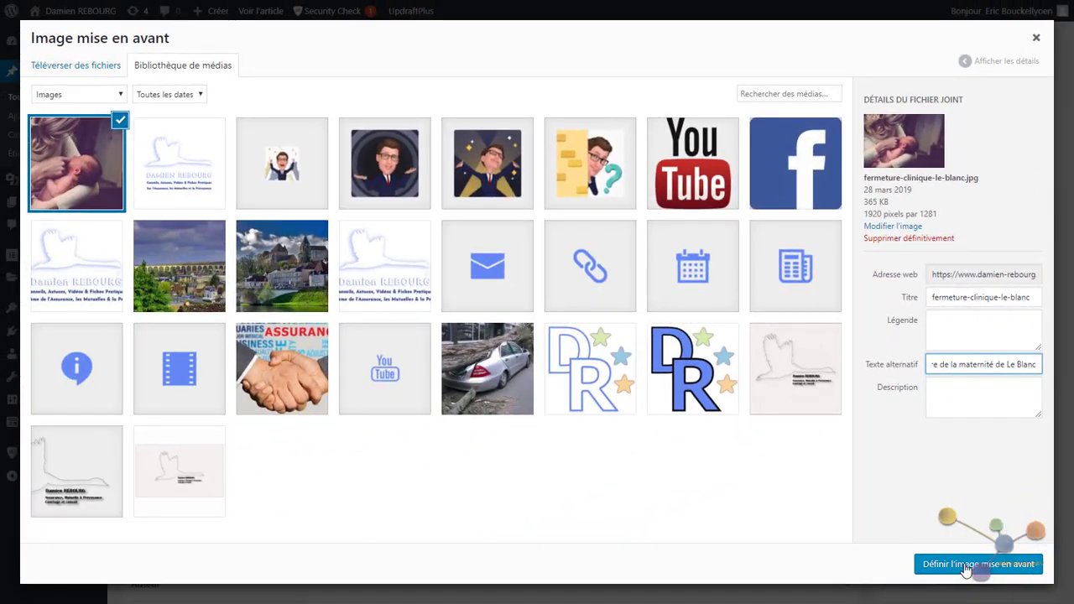
pyautogui.click(966, 568)
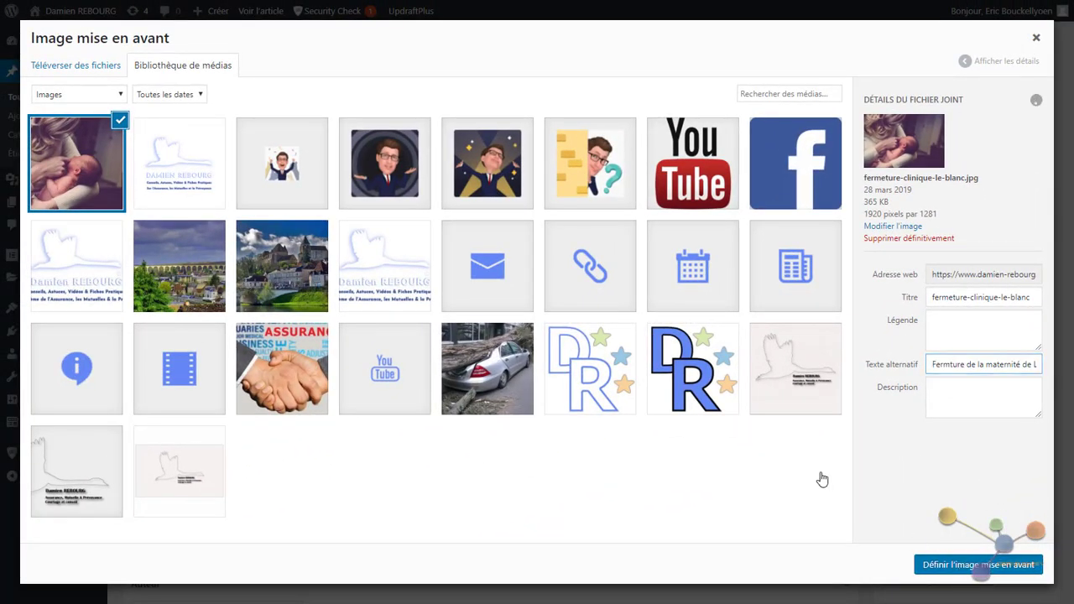
# Check the article's categories, tags and featured image, and publish the article.
pyautogui.scroll(-2, 852, 416)
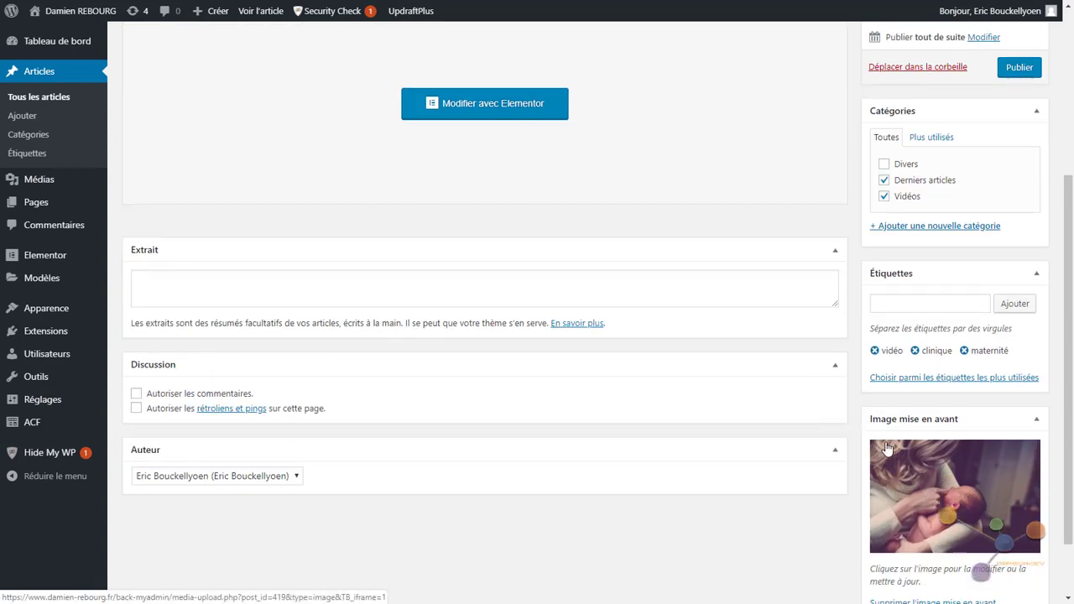
pyautogui.scroll(1, 907, 434)
pyautogui.scroll(1, 864, 353)
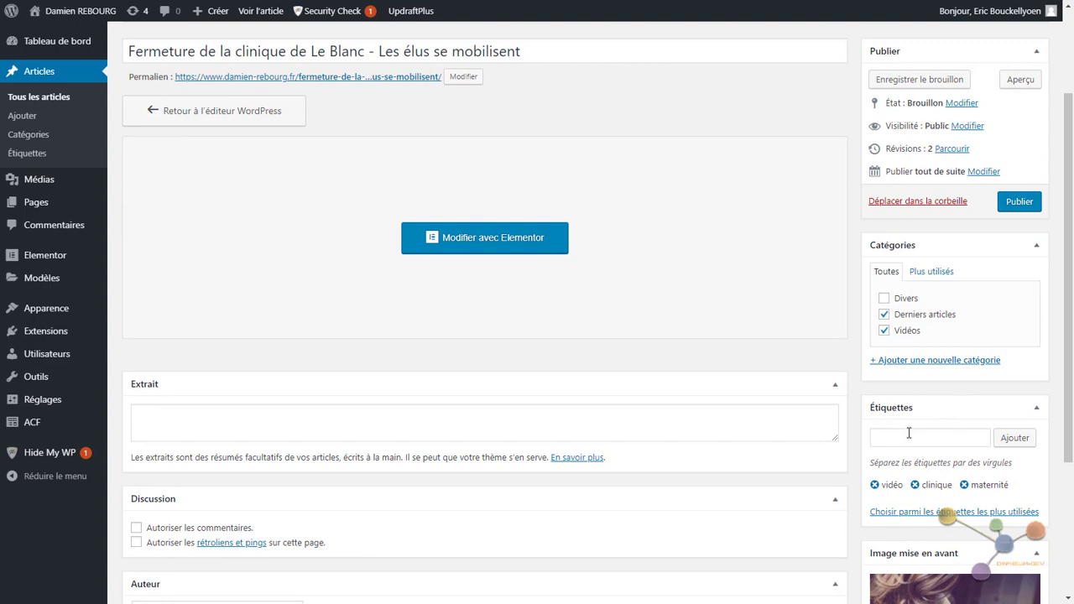
pyautogui.scroll(-1, 631, 336)
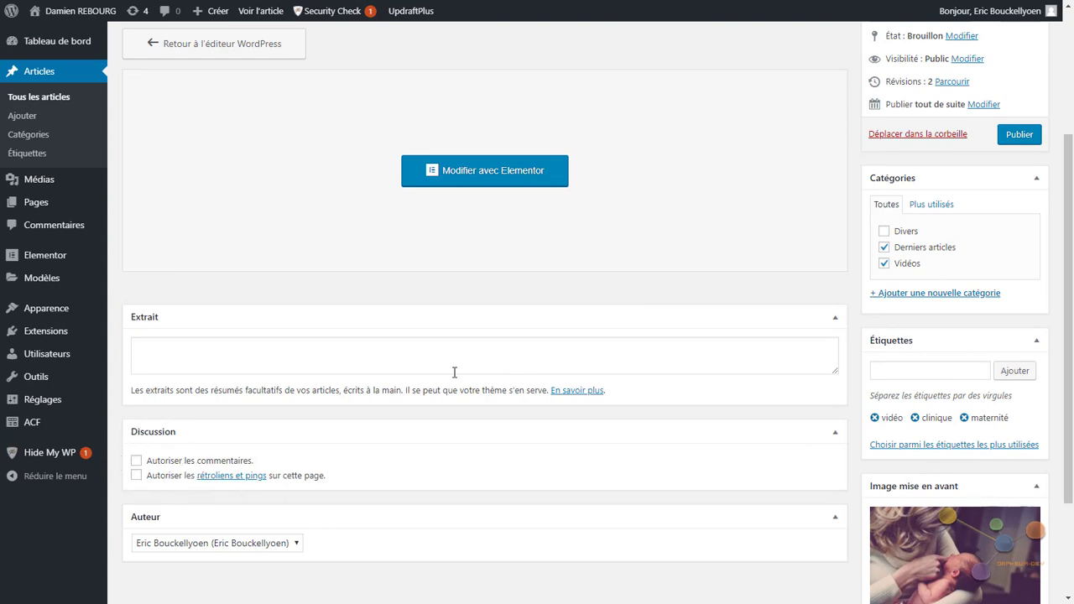
pyautogui.scroll(3, 523, 328)
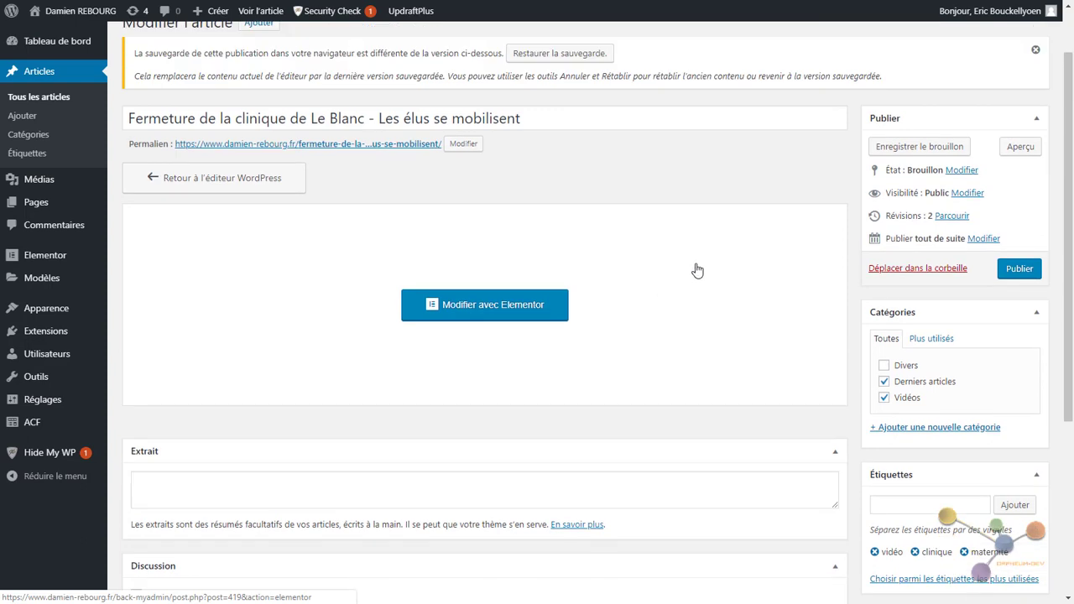
pyautogui.click(1020, 273)
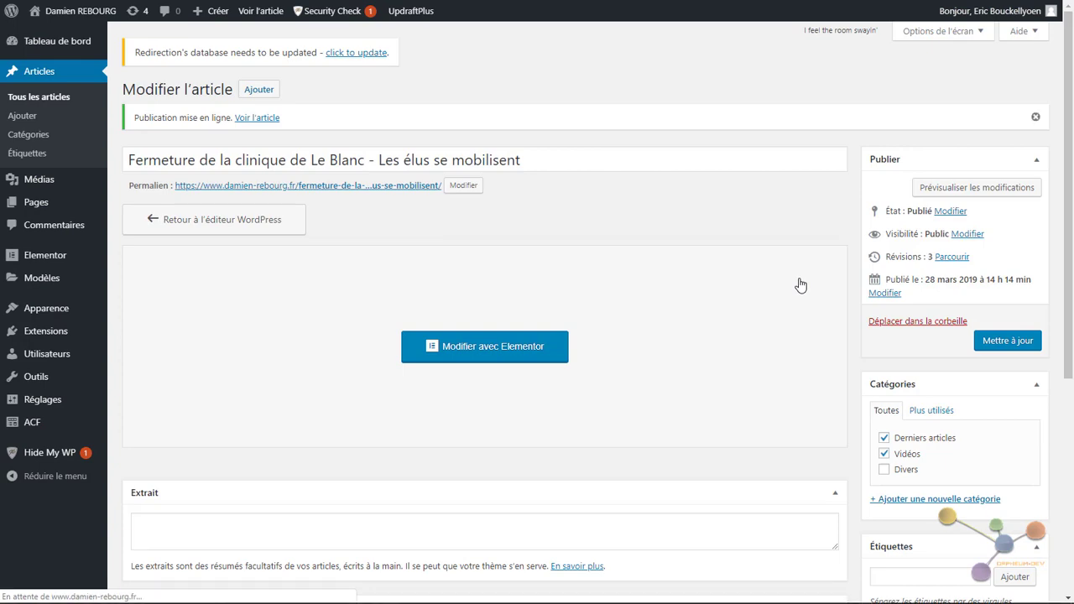
# Switch to the website's home page and open the new clinic closure article from the refreshed Actualités section.
pyautogui.hotkey('alt', 'Tab')
pyautogui.hotkey('alt', 'Tab')
pyautogui.hotkey('alt', 'Tab')
pyautogui.hotkey('alt', 'Tab')
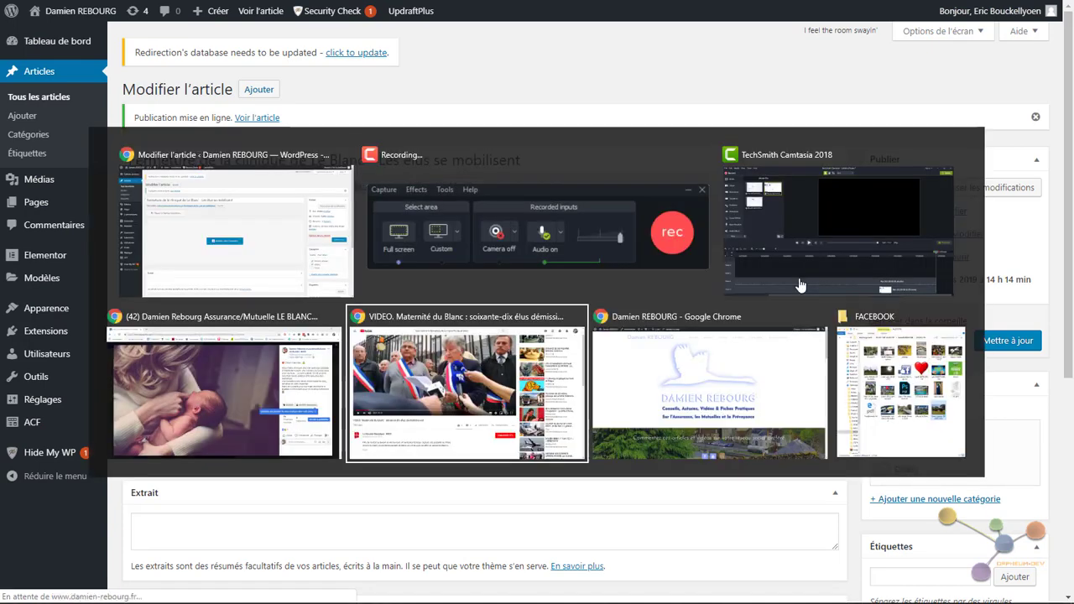
pyautogui.scroll(-3, 684, 289)
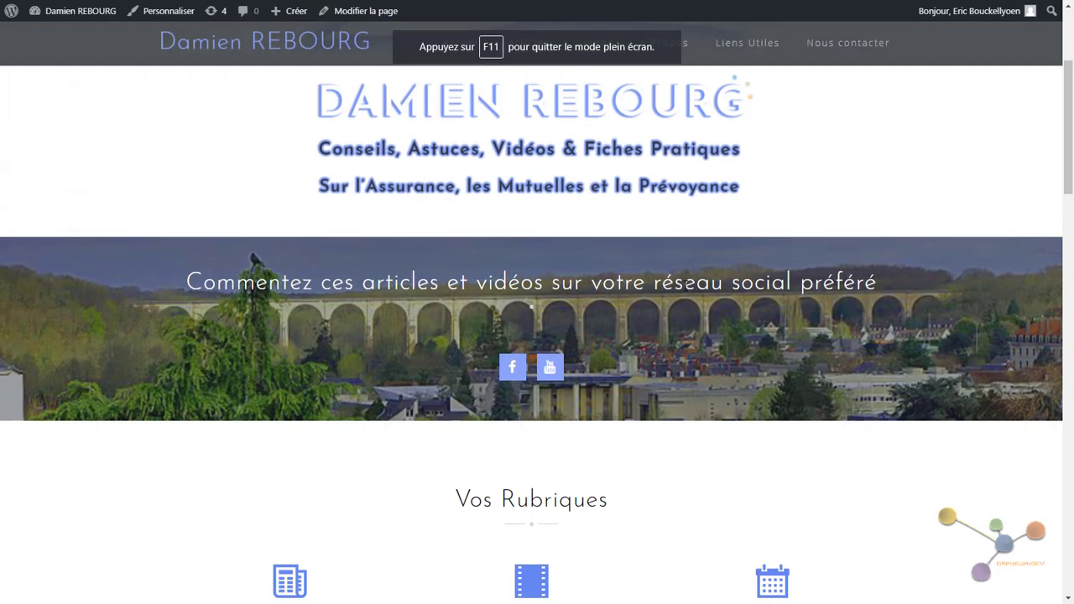
pyautogui.scroll(-3, 707, 287)
pyautogui.scroll(-10, 707, 287)
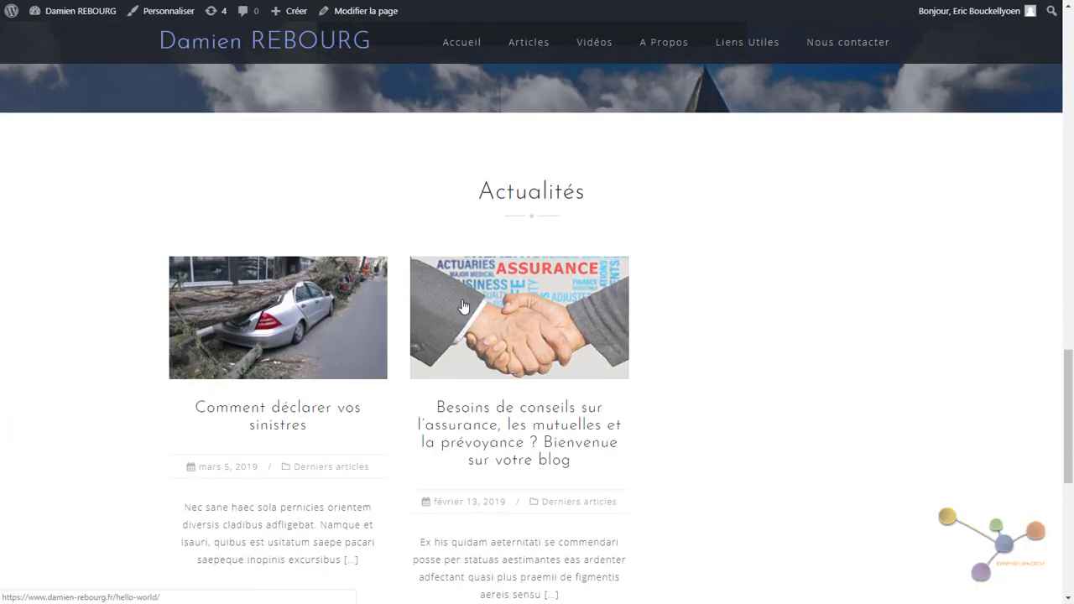
pyautogui.click(463, 306)
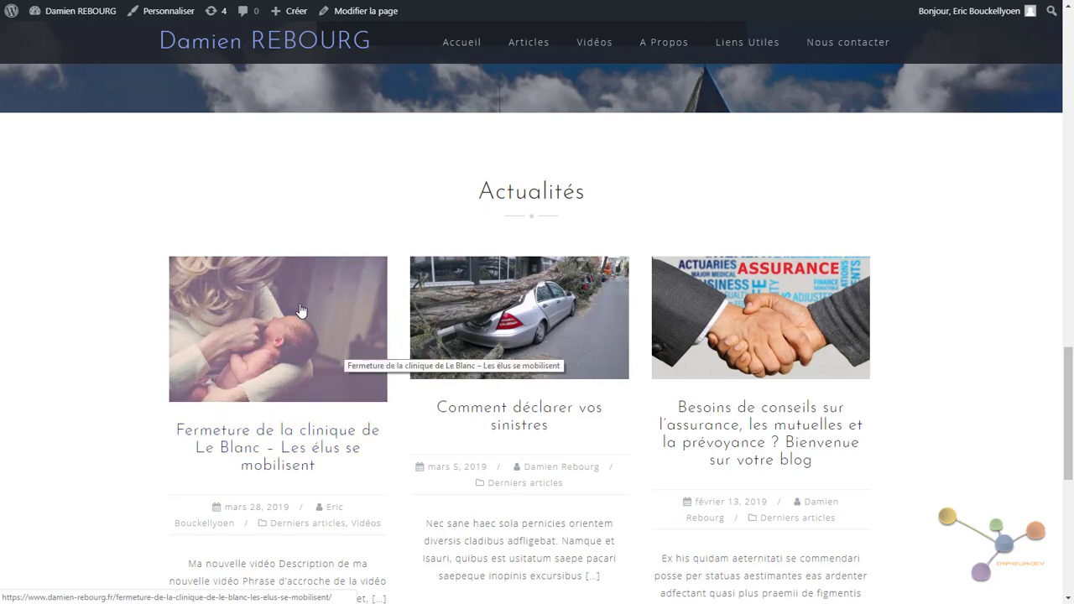
pyautogui.click(357, 302)
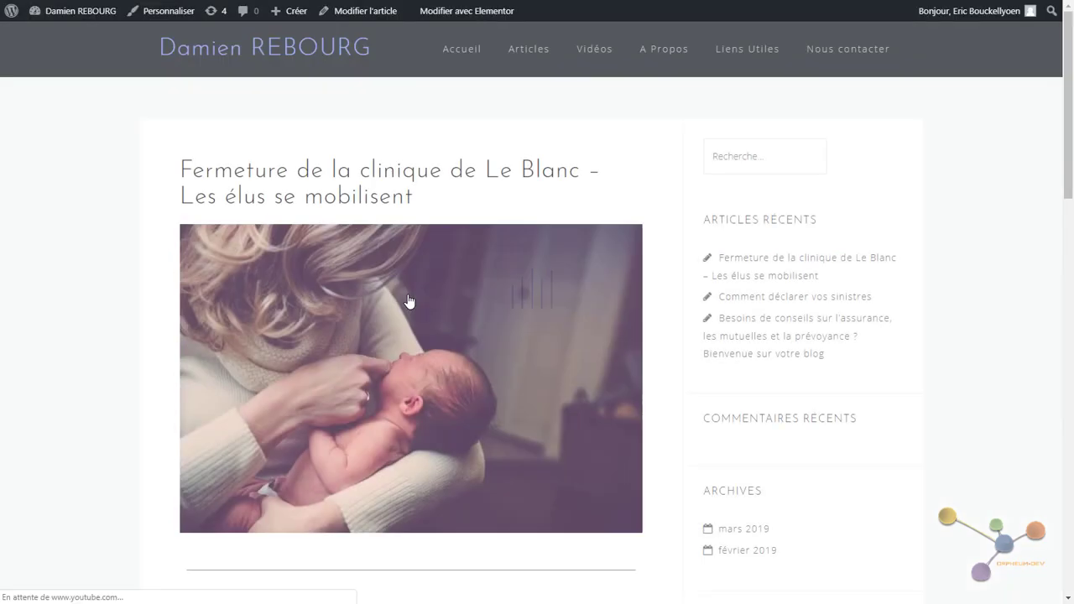
# Review the published article's heading, embedded video, description and social network links.
pyautogui.scroll(-7, 413, 298)
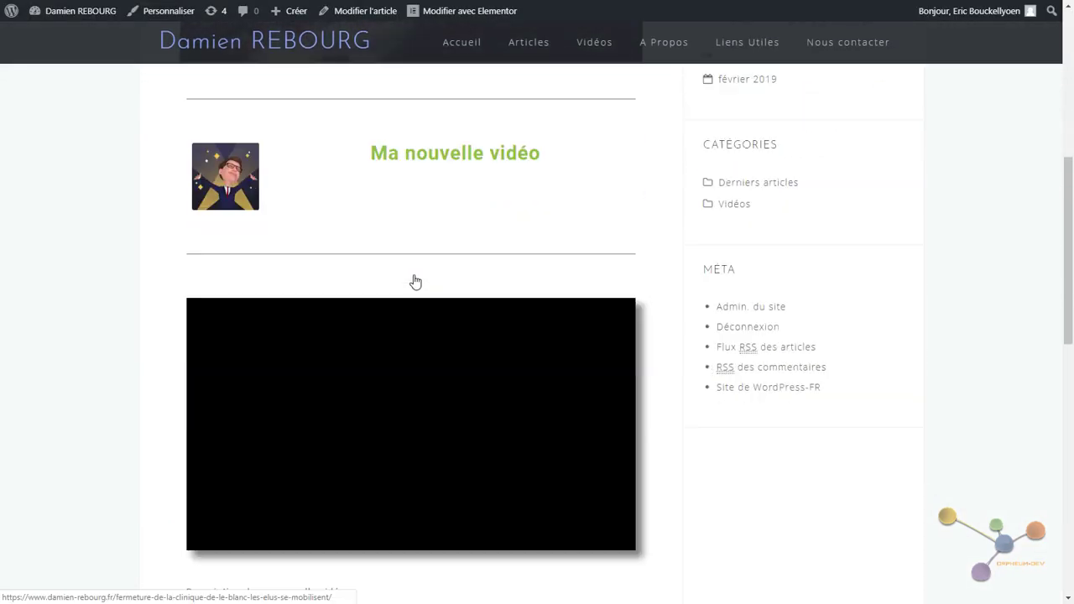
pyautogui.scroll(-3, 379, 191)
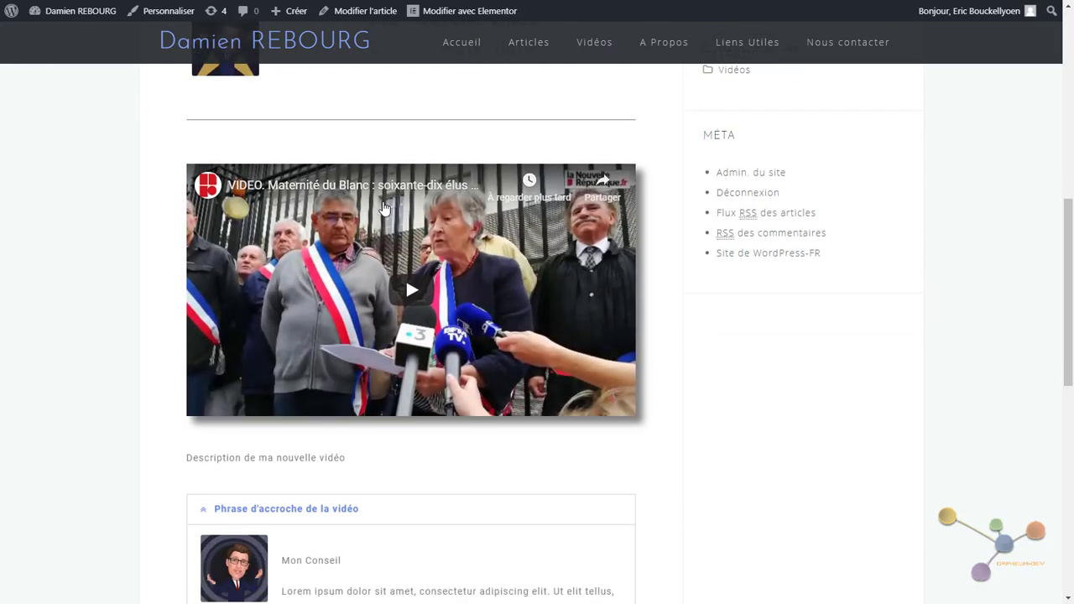
pyautogui.scroll(-3, 383, 208)
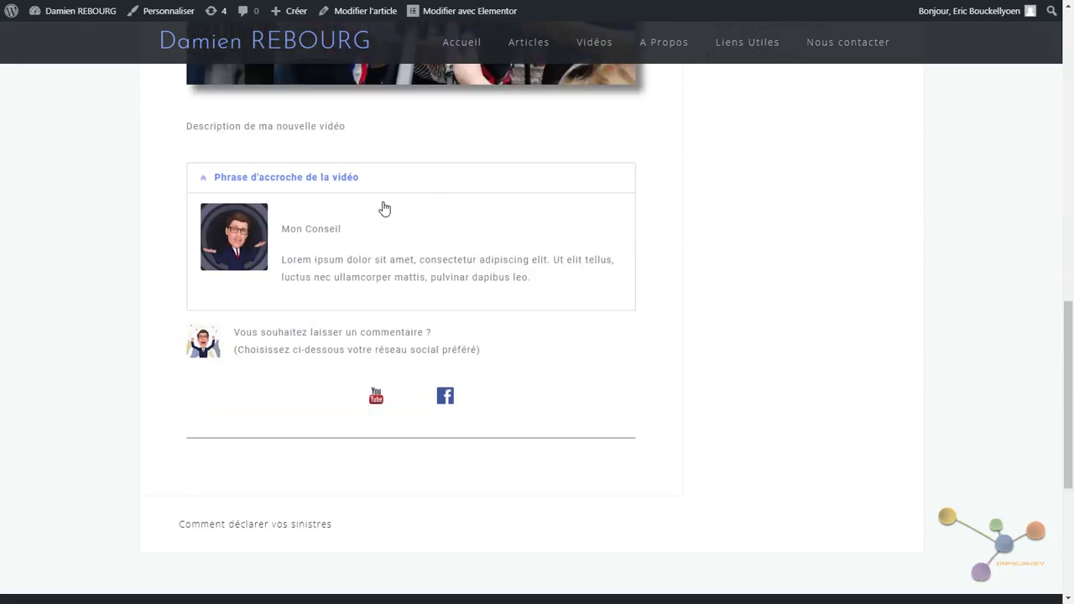
pyautogui.scroll(-2, 384, 208)
pyautogui.scroll(10, 384, 208)
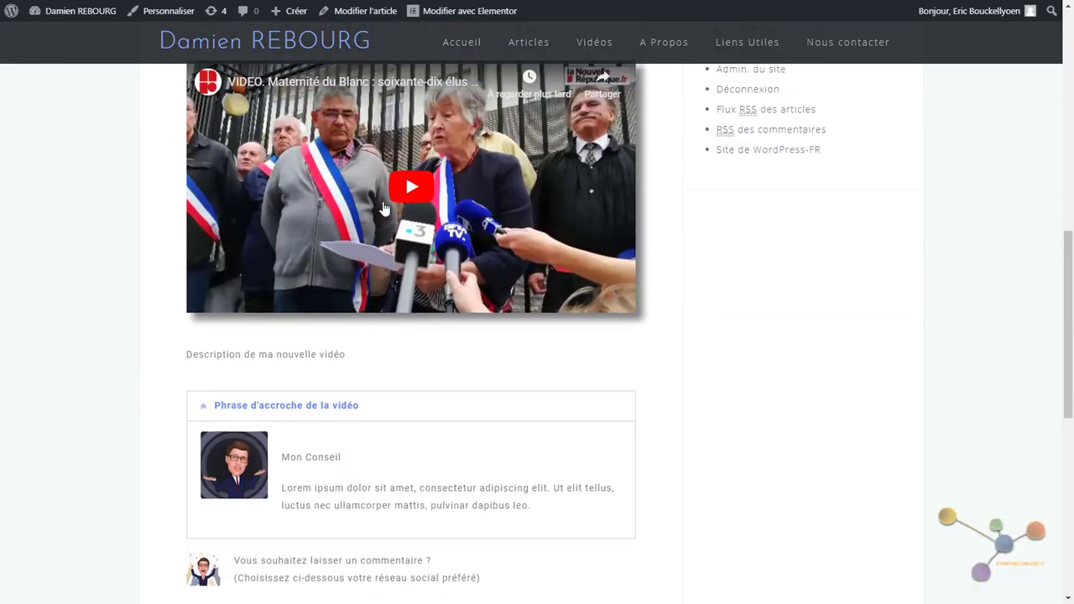
# Return to the home page and examine the new article's entry in the Actualités section.
pyautogui.scroll(5, 384, 208)
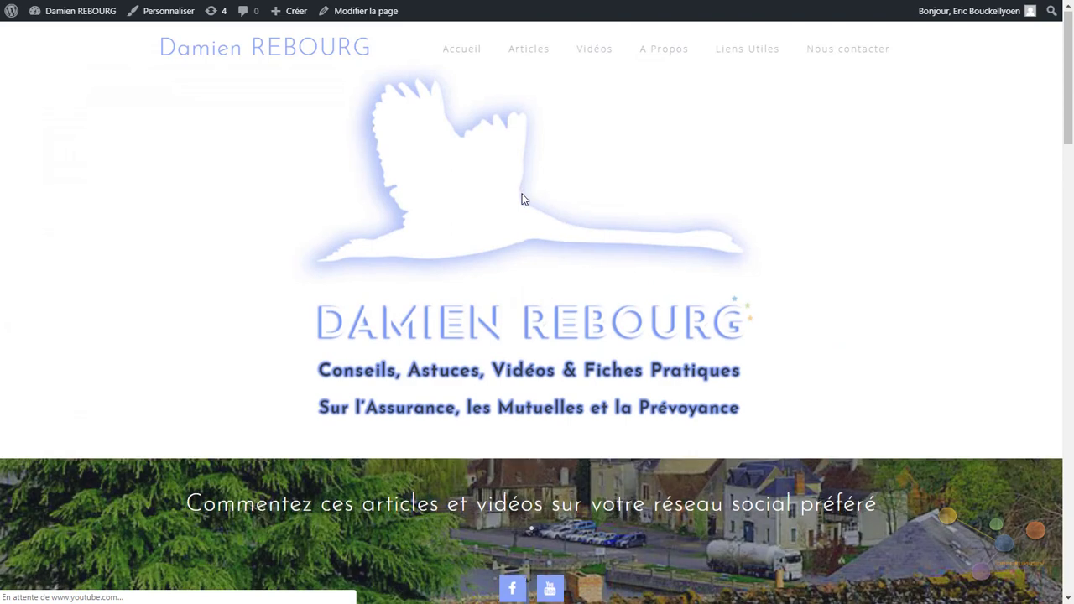
pyautogui.scroll(-13, 521, 199)
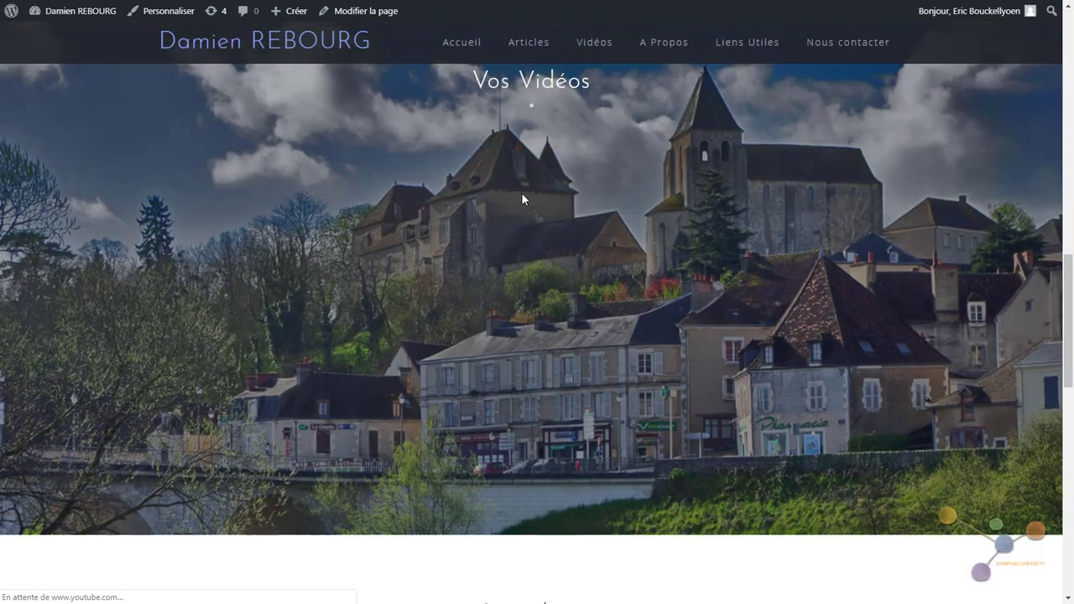
pyautogui.scroll(-4, 521, 196)
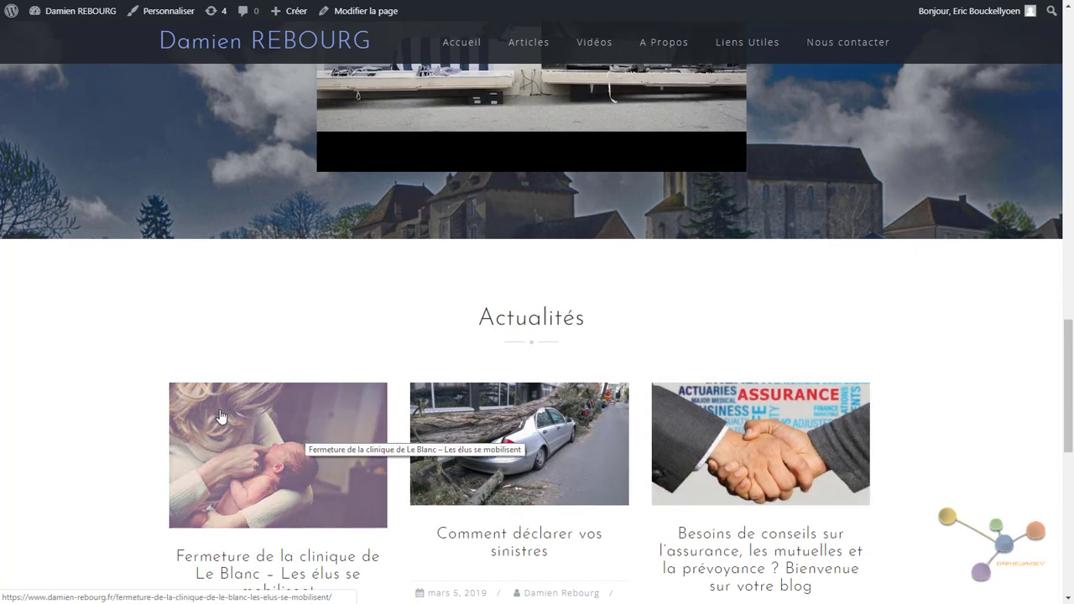
pyautogui.scroll(-1, 220, 416)
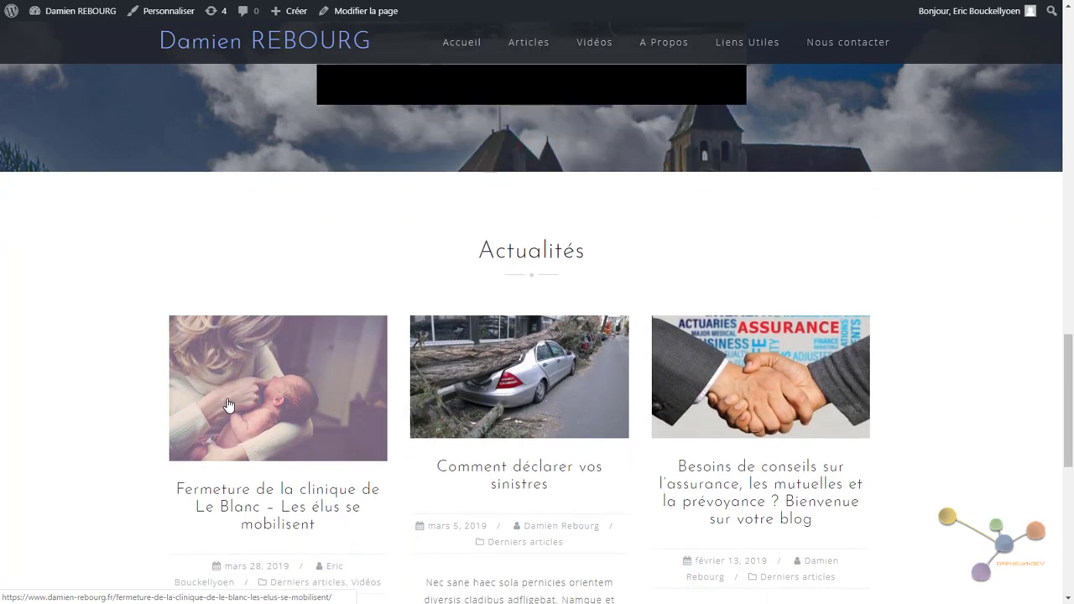